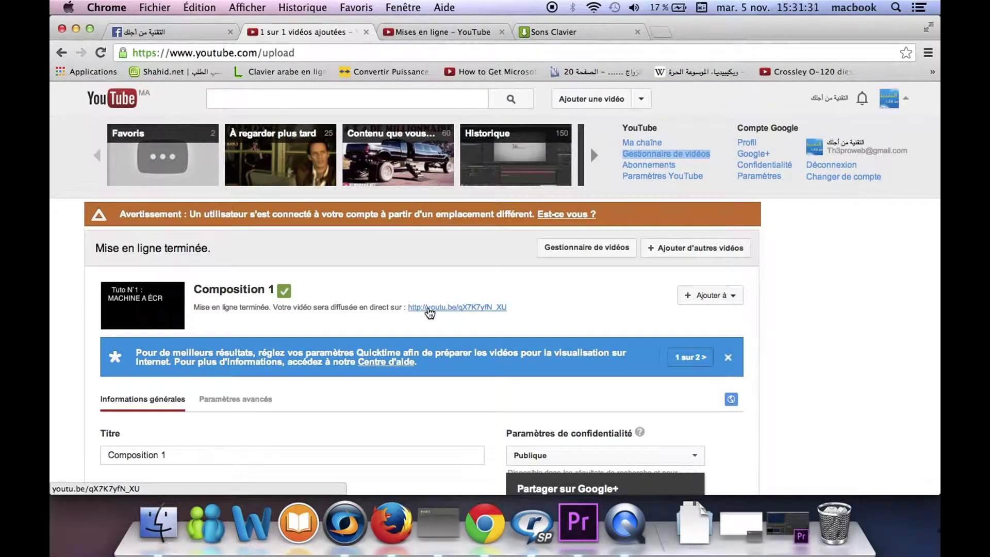
click(424, 307)
click(501, 32)
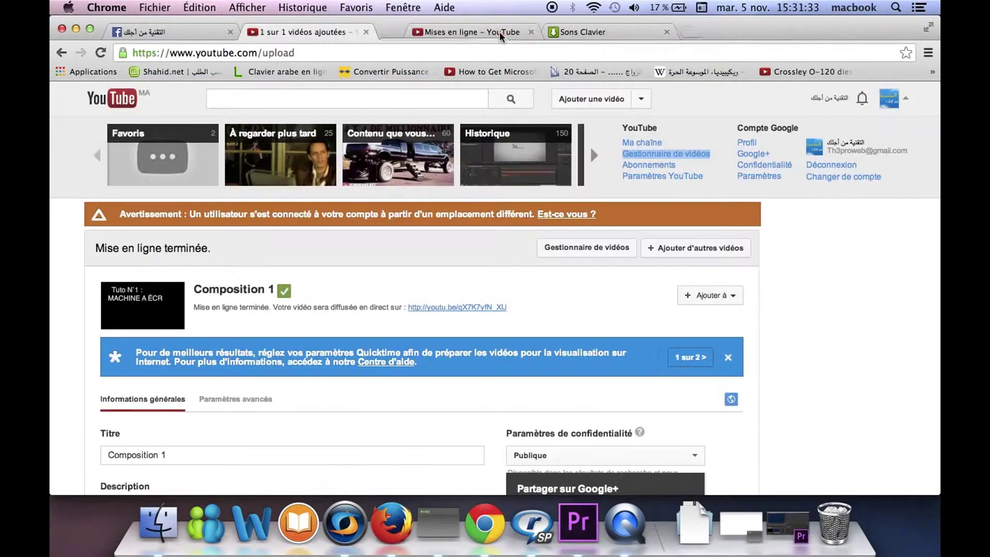
- Switch to Premiere Pro and play Composition 1.mov in the source monitor to preview the typewriter text animation
click(759, 517)
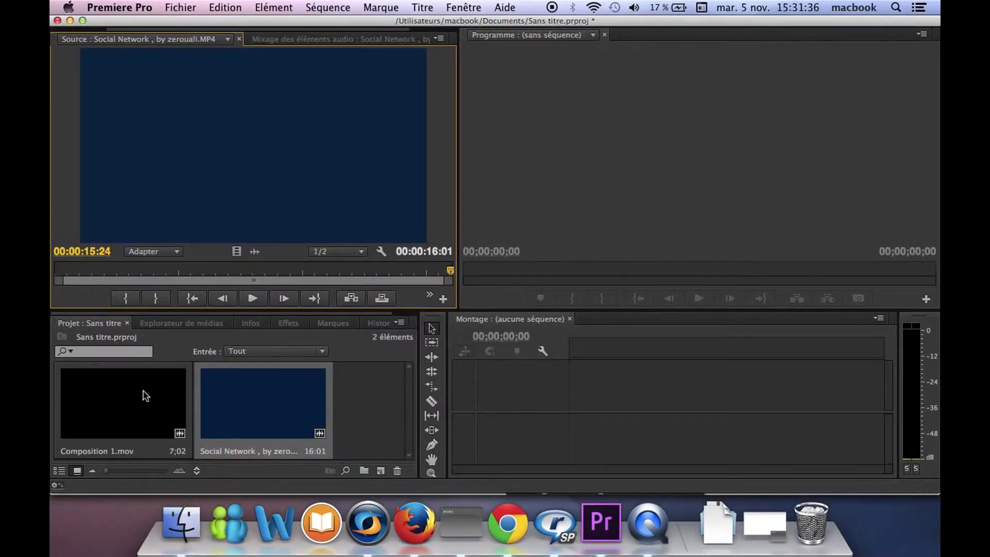
drag(145, 395, 227, 172)
key(space)
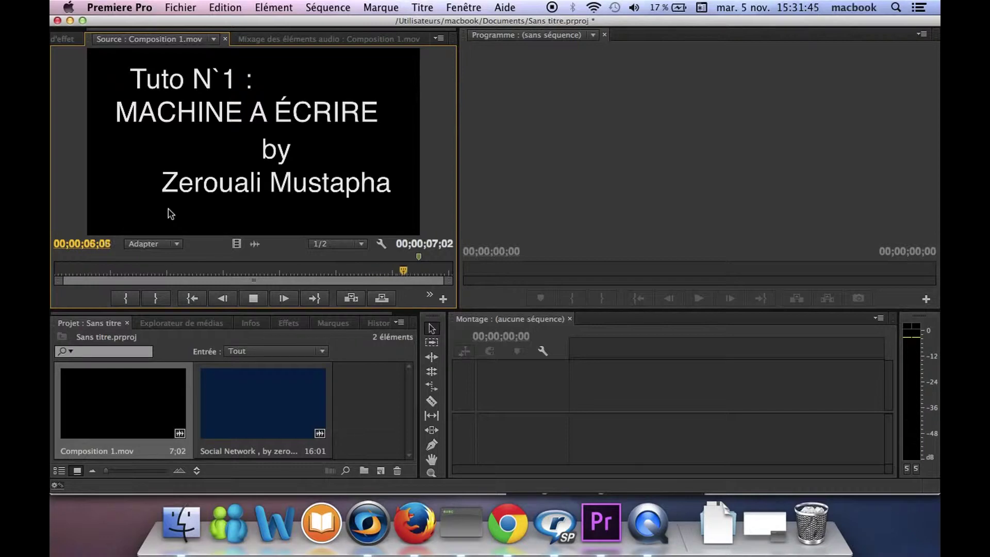
key(space)
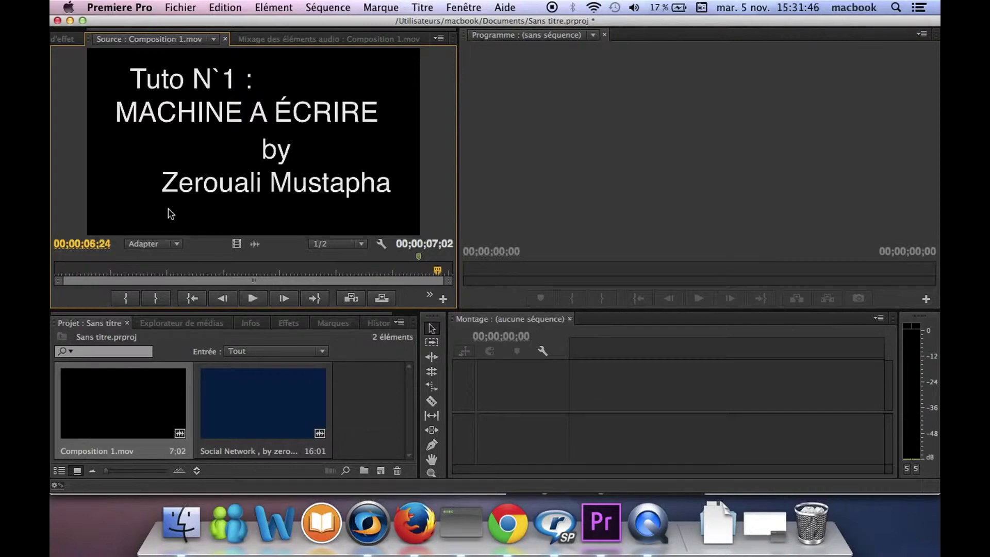
- Minimize the Premiere Pro window and view the posts on the Facebook page already open in Chrome
click(70, 21)
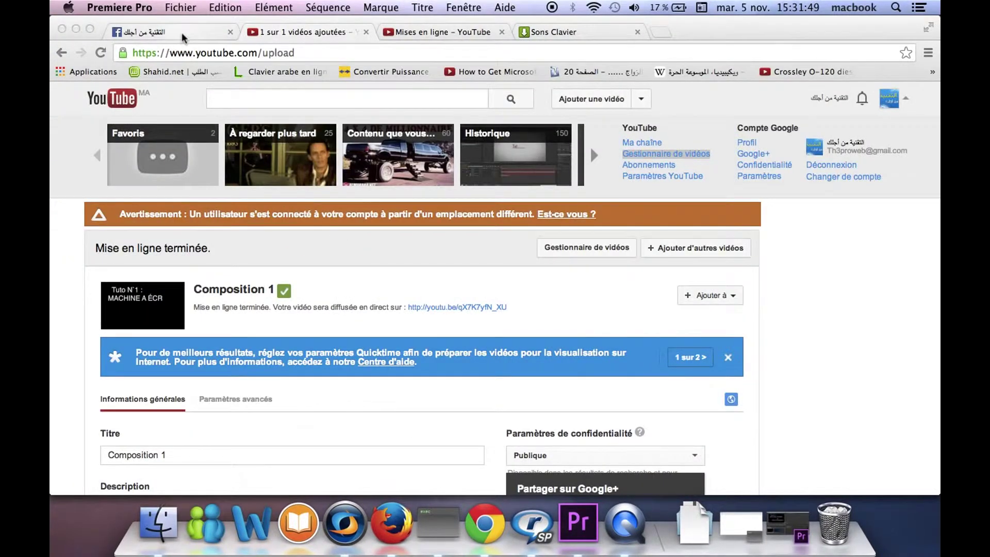
click(181, 34)
scroll(126, 337, down, 5)
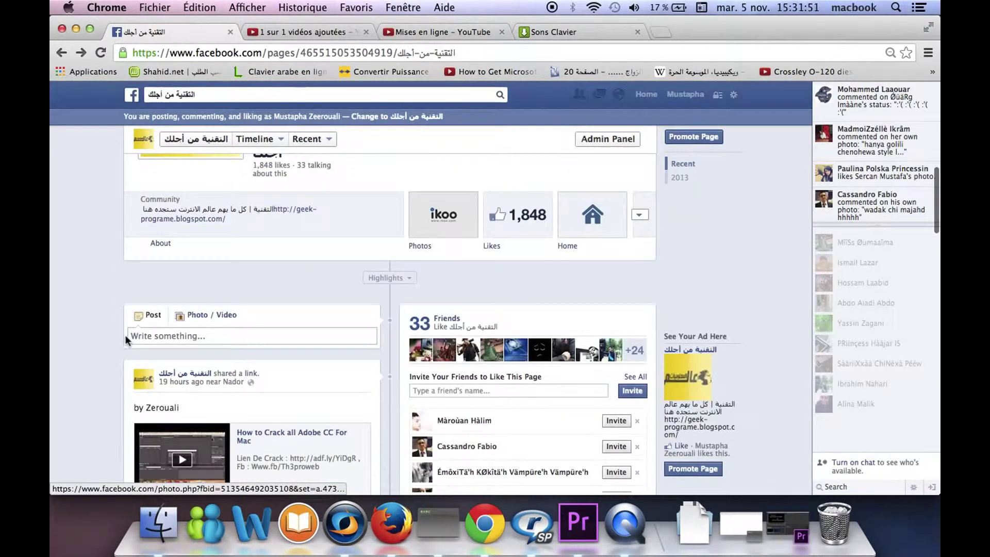
- Clear the desktop by minimizing the Chrome, Firefox, Finder and Arrêt windows
click(76, 28)
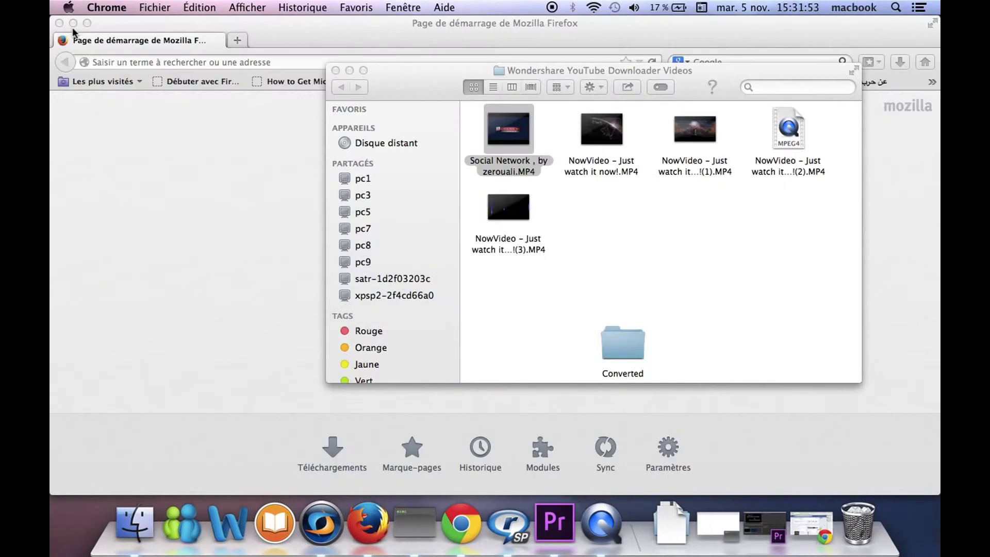
click(73, 23)
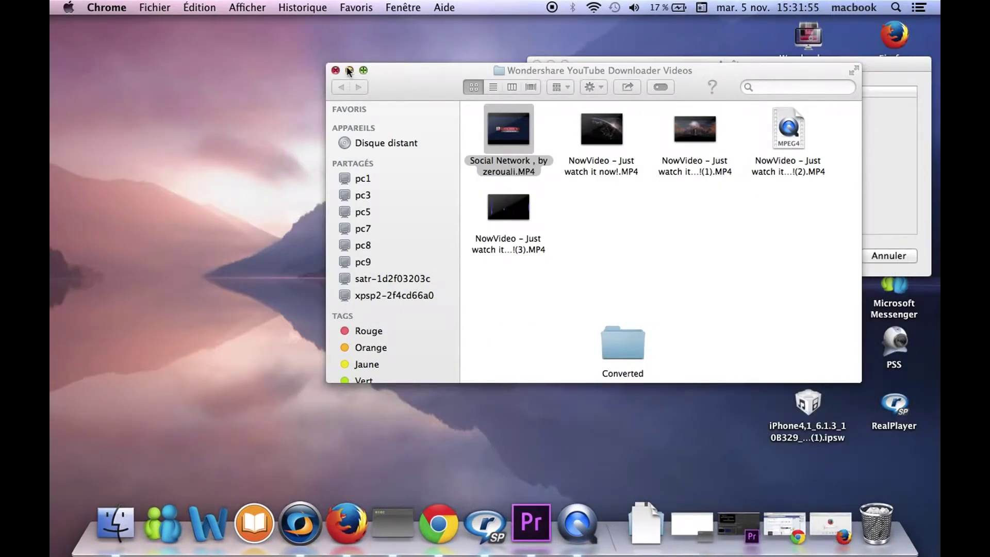
click(350, 70)
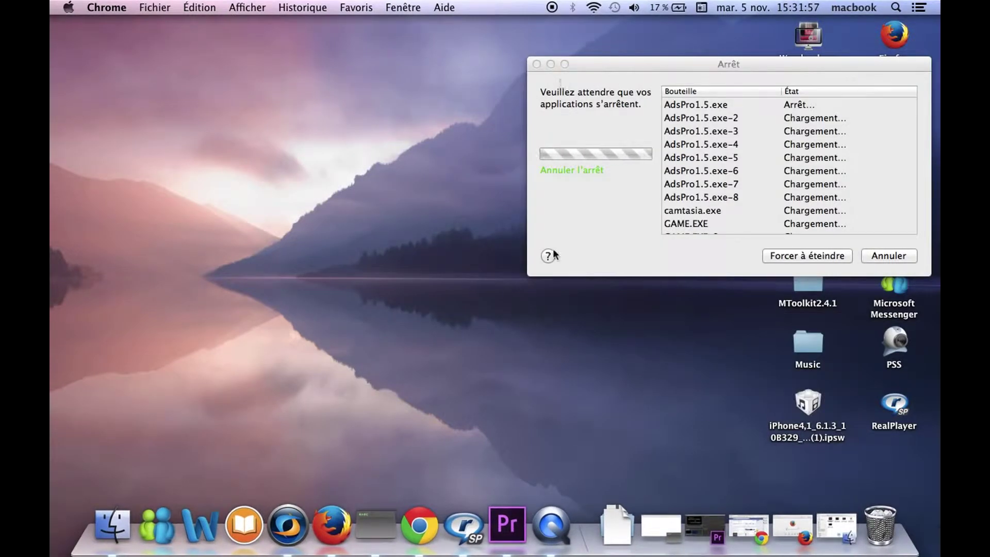
click(551, 63)
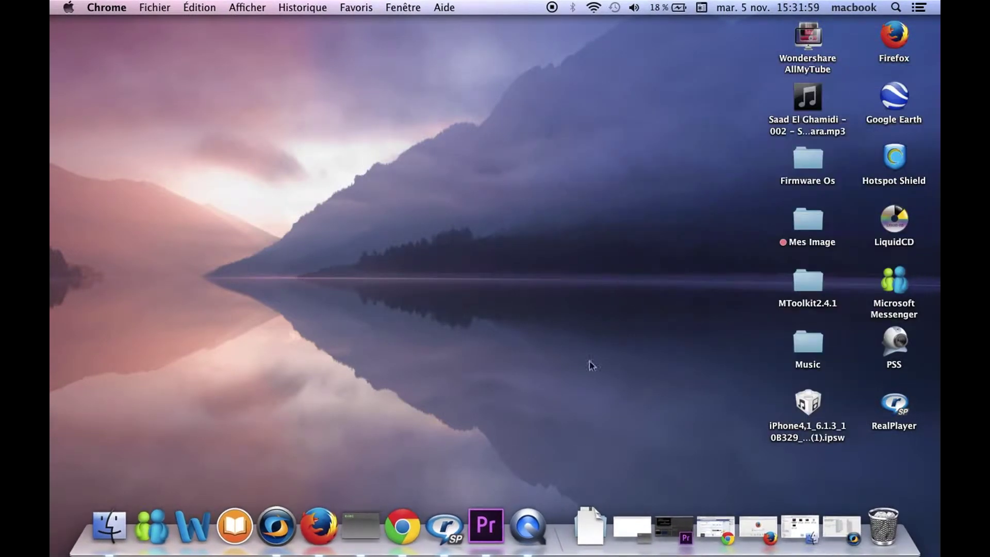
key(F4)
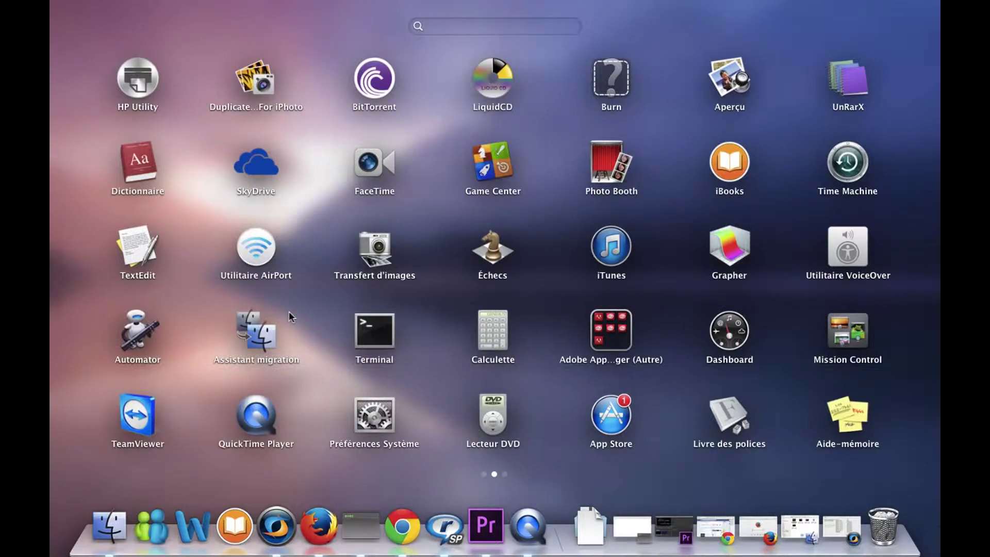
scroll(289, 312, left, 3)
click(374, 171)
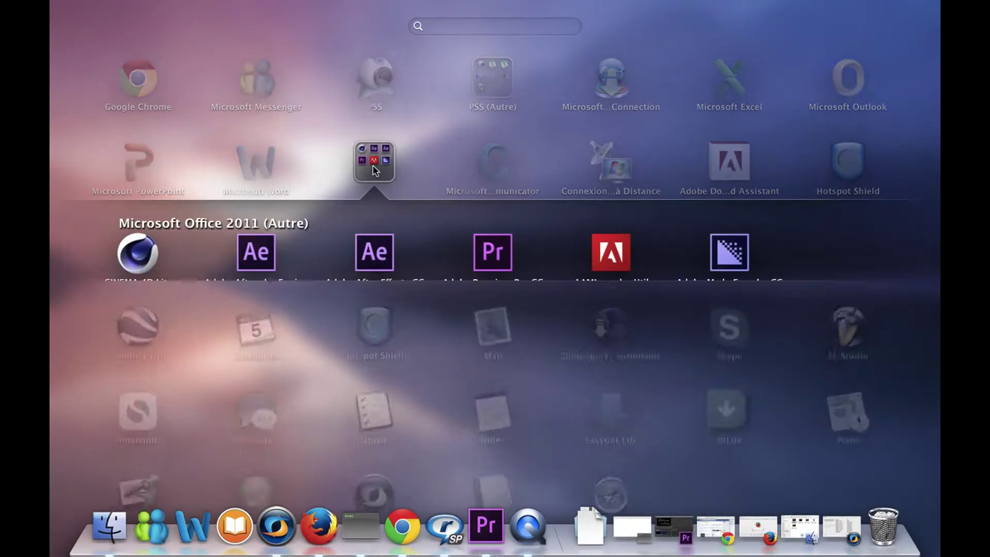
click(262, 256)
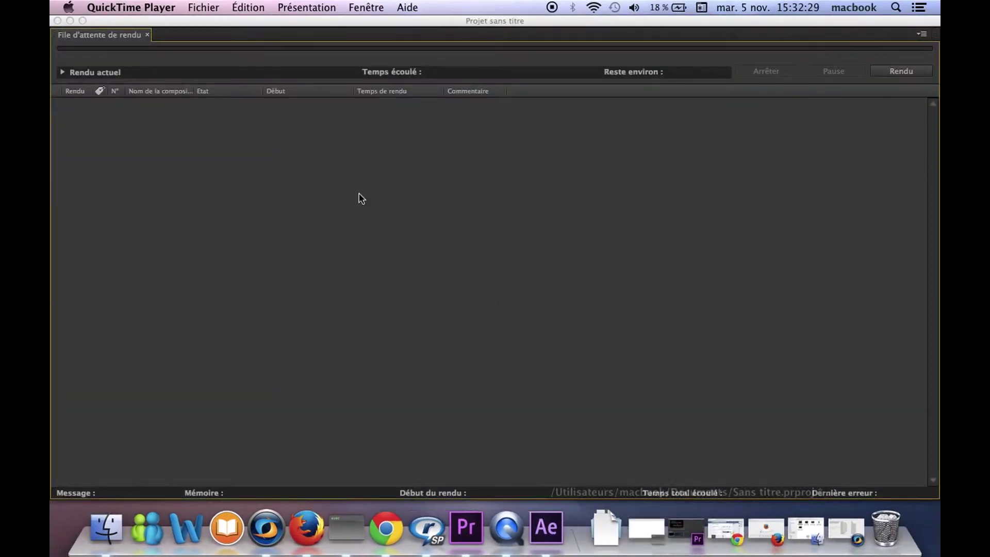
key(Return)
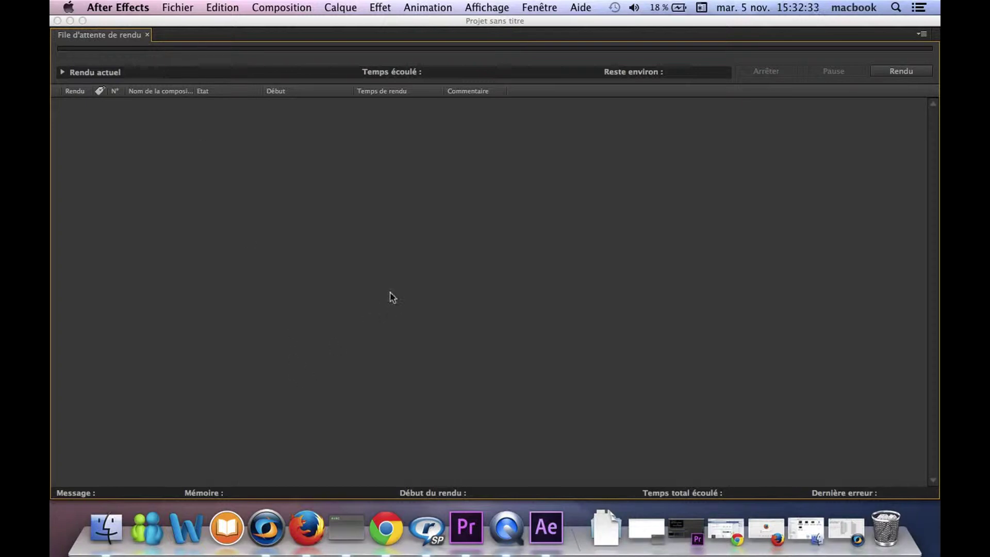
key(F4)
click(382, 260)
click(57, 20)
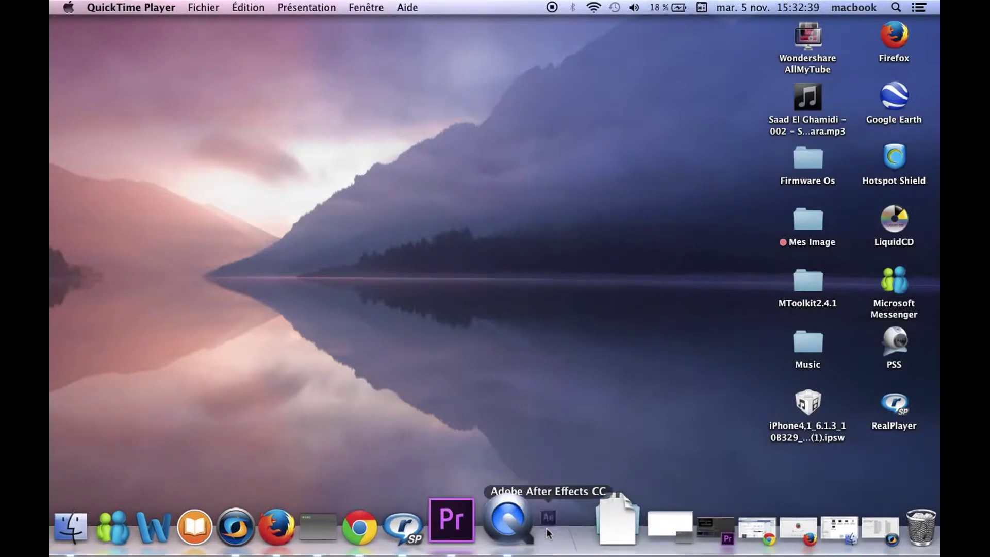
- Launch Adobe After Effects CC and dismiss the startup warning about GPU ray tracing
key(F4)
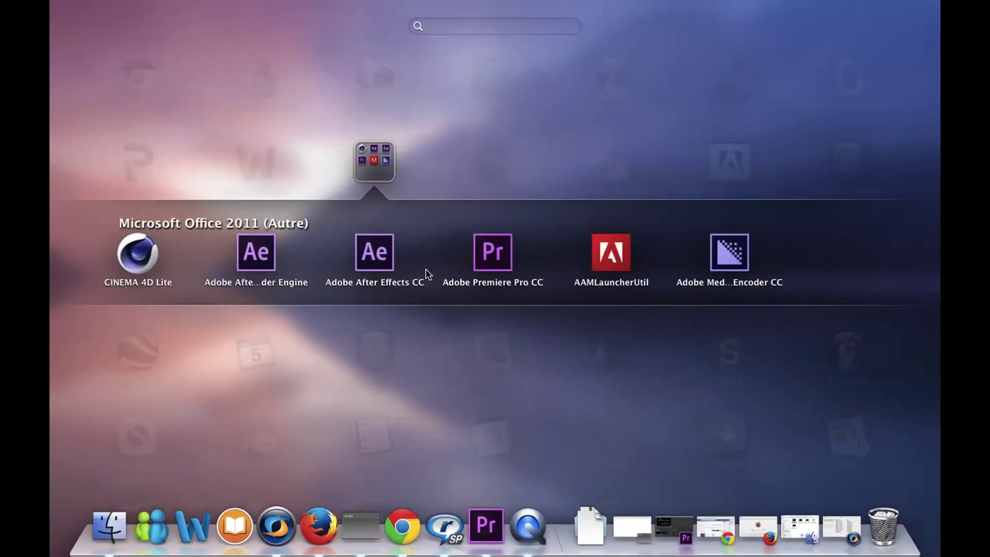
click(369, 253)
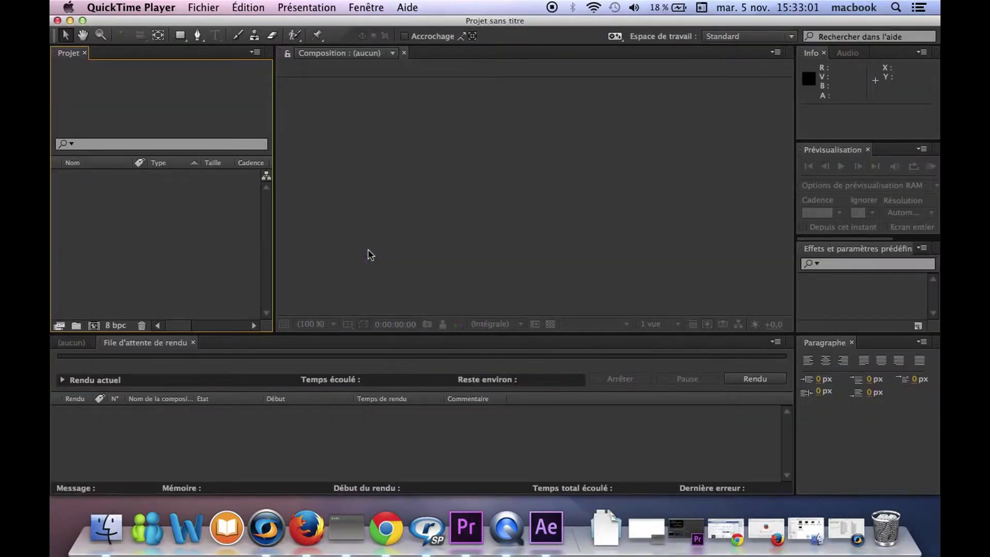
click(621, 315)
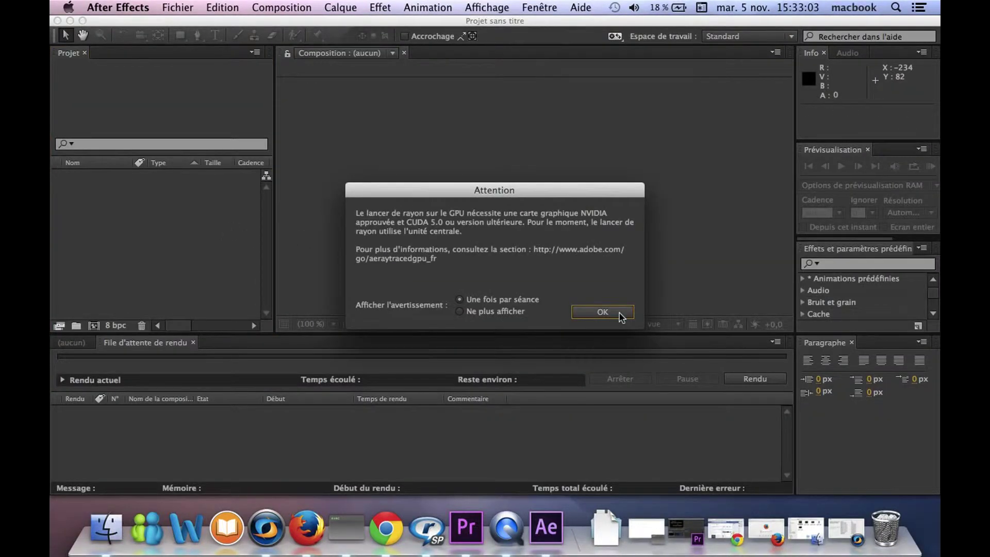
click(621, 315)
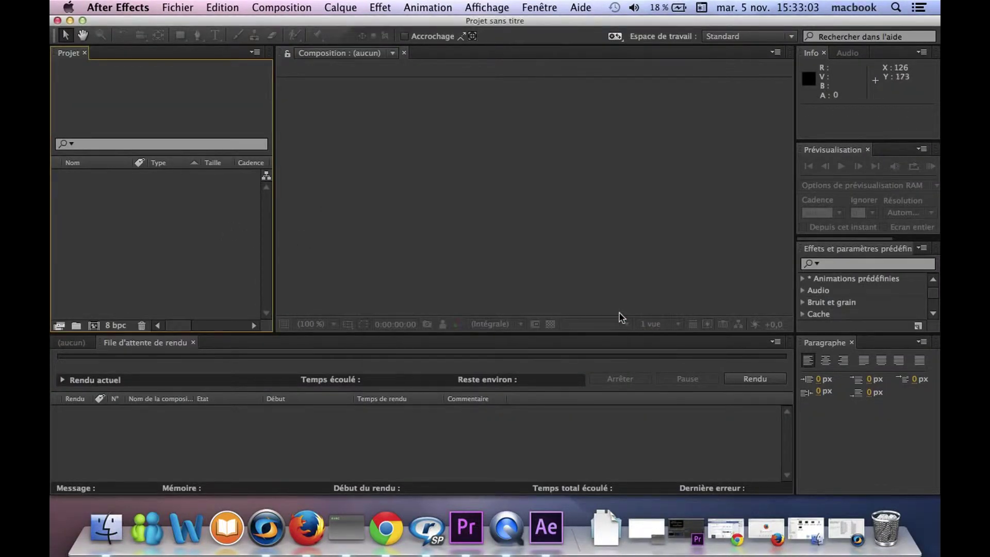
- Create a new composition with a duration of 0;02;00;28, using the author's surname as its name
right_click(201, 242)
click(219, 245)
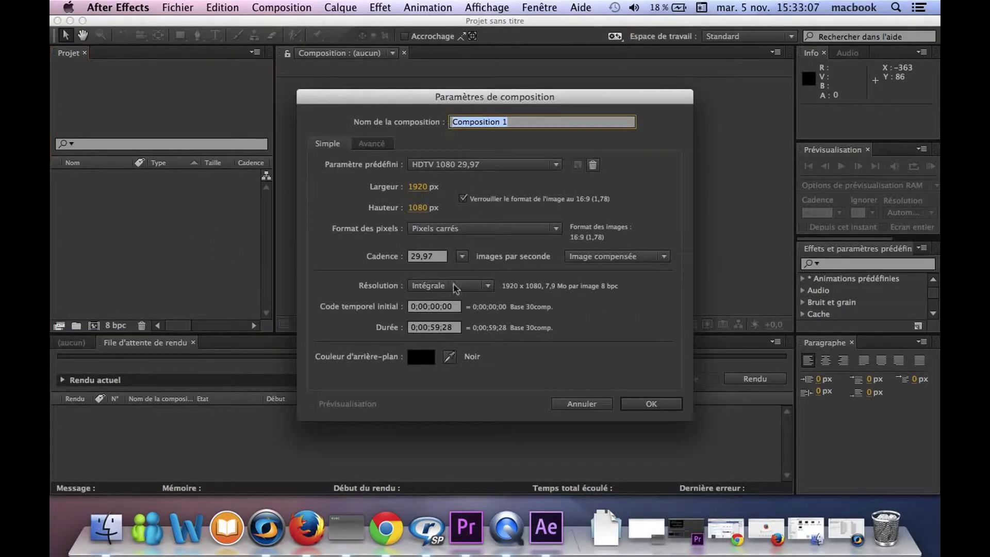
click(438, 330)
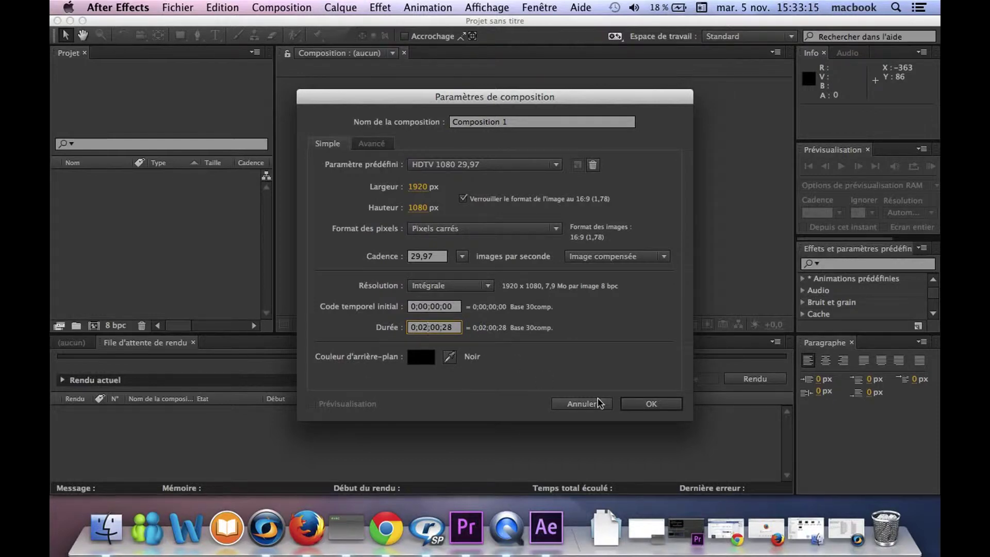
click(543, 121)
text(ZErouali)
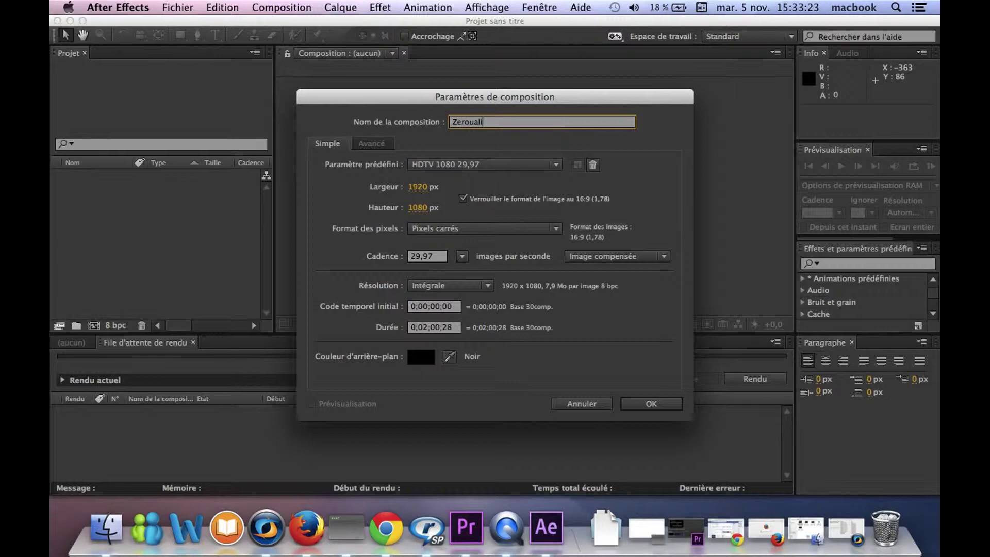
key(Return)
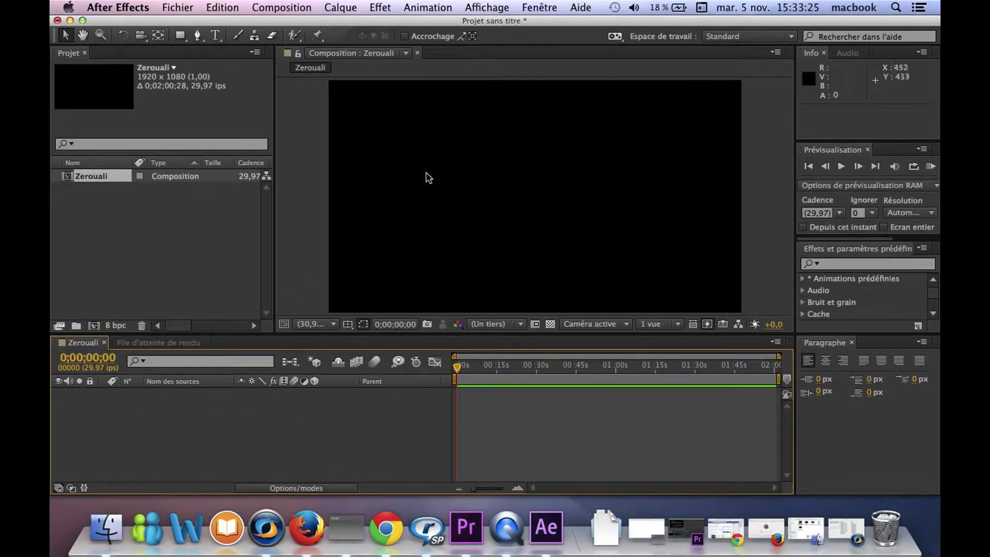
- Create a text layer reading "Tuto N 1 :" and start a second line below it
right_click(231, 429)
mouse_move(336, 359)
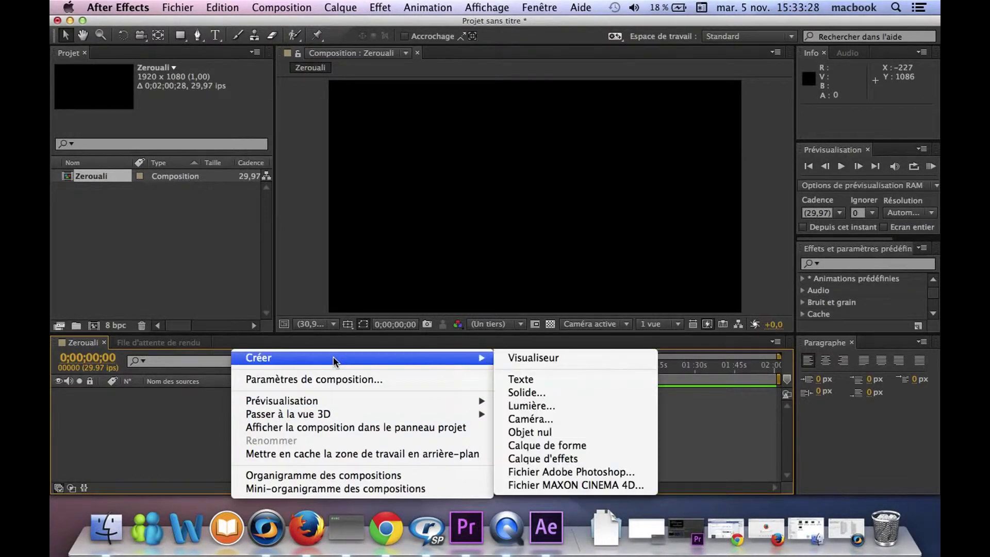
click(529, 380)
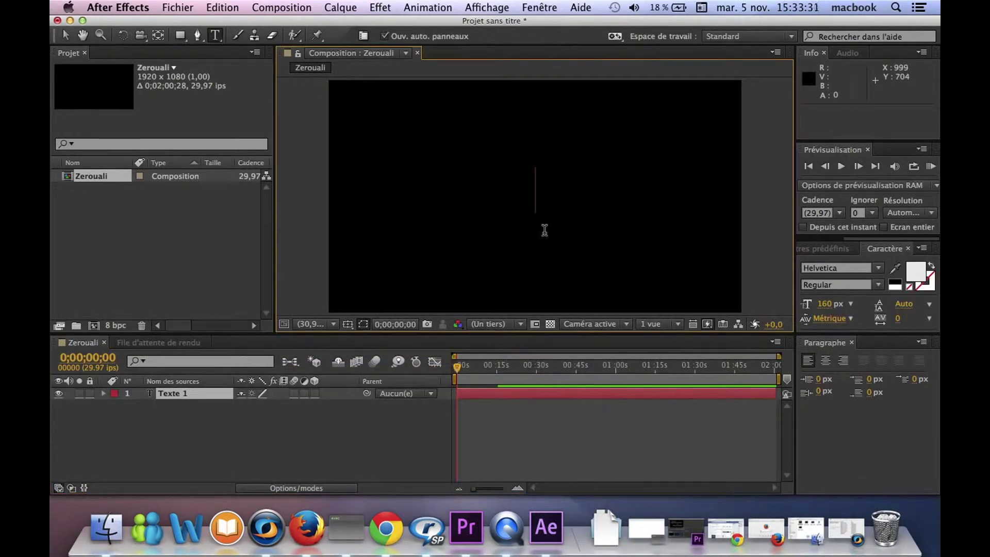
text(Tuto )
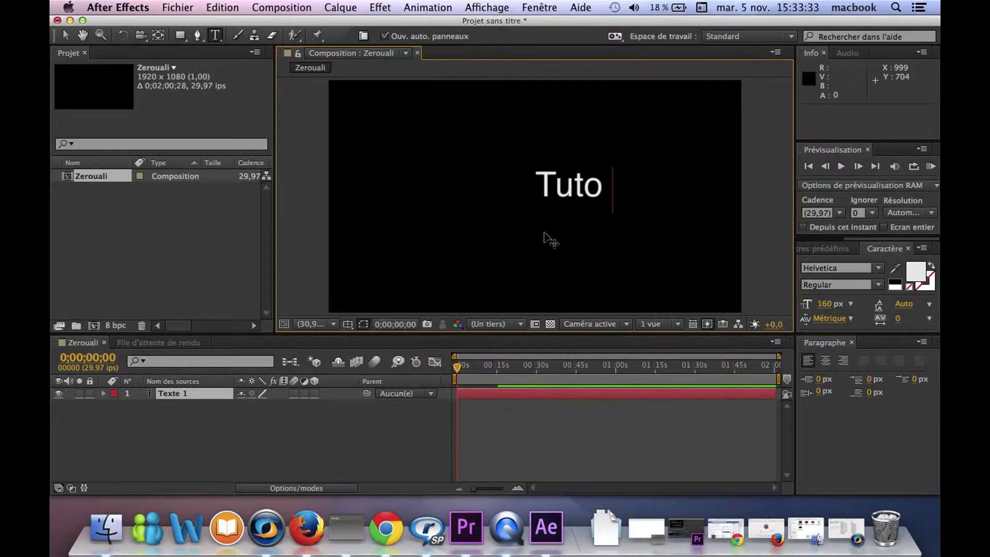
text(N)
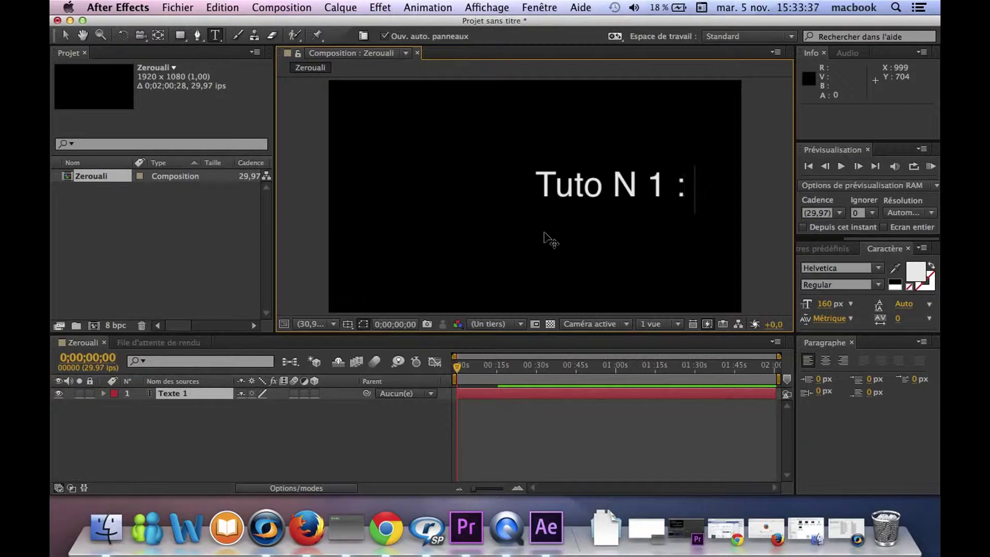
text( 1 :)
key(Return)
key(BackSpace)
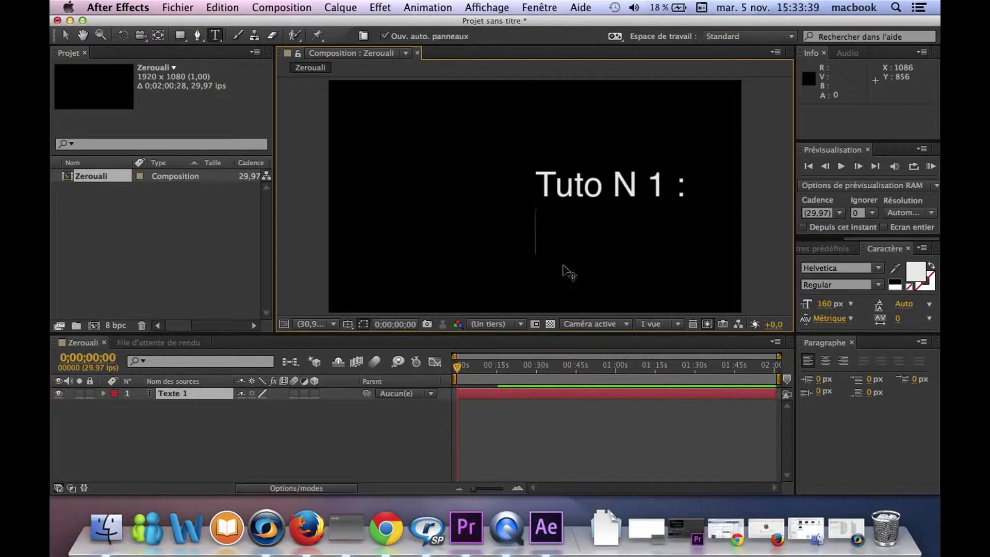
key(super+v)
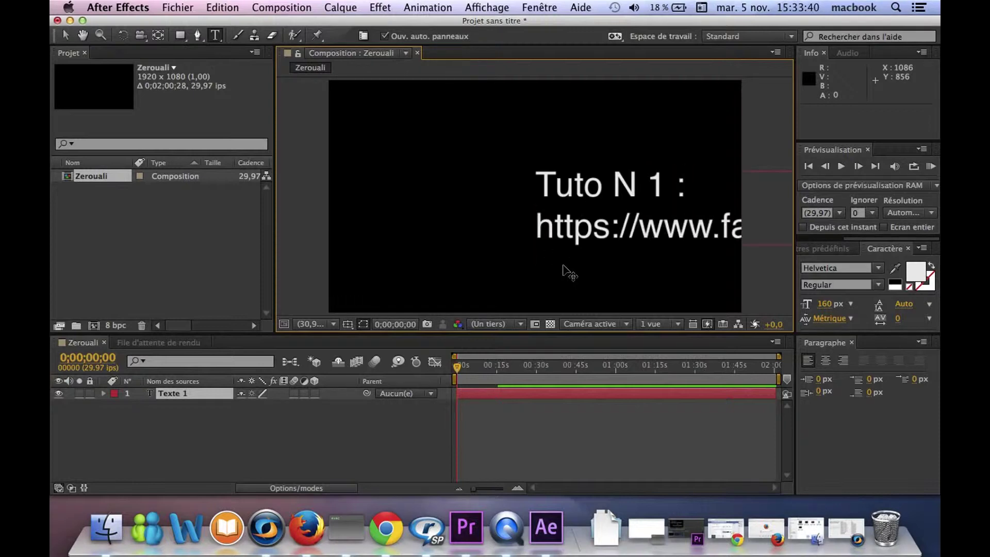
triple_click(600, 235)
key(BackSpace)
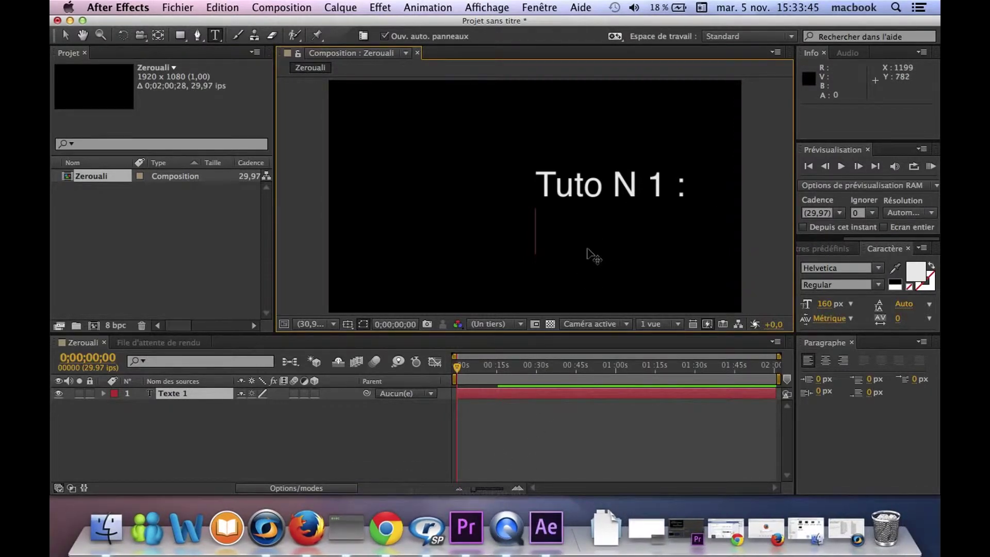
- Add "La Machine" as the second text line and move the text block to about position 497,6, 365,4
text(La Machine)
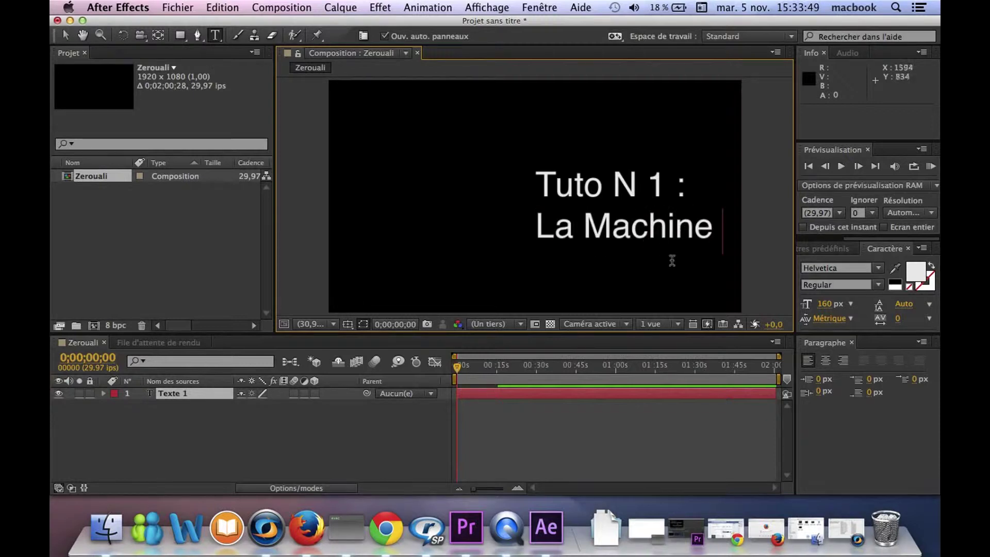
drag(711, 283, 611, 251)
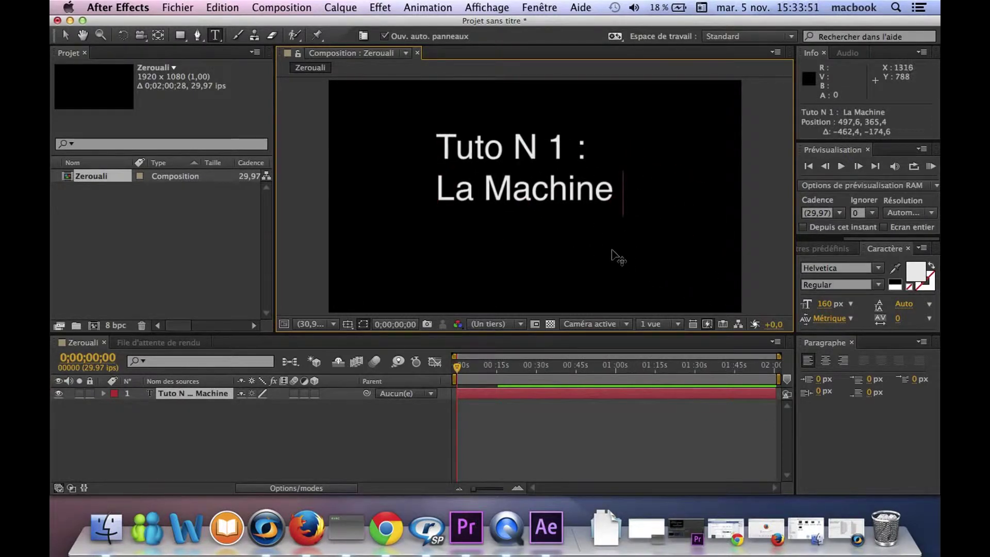
drag(438, 146, 611, 185)
click(611, 185)
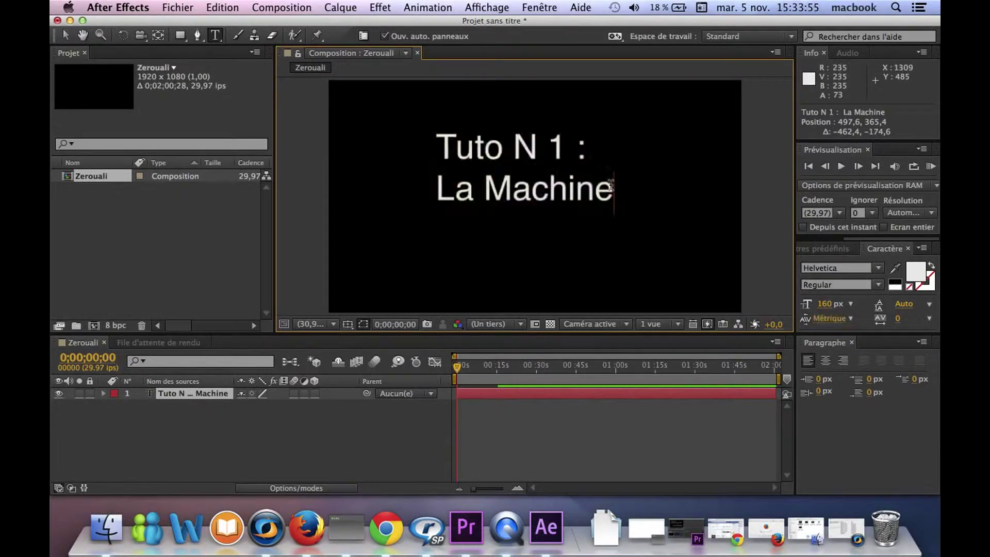
key(Return)
text(By)
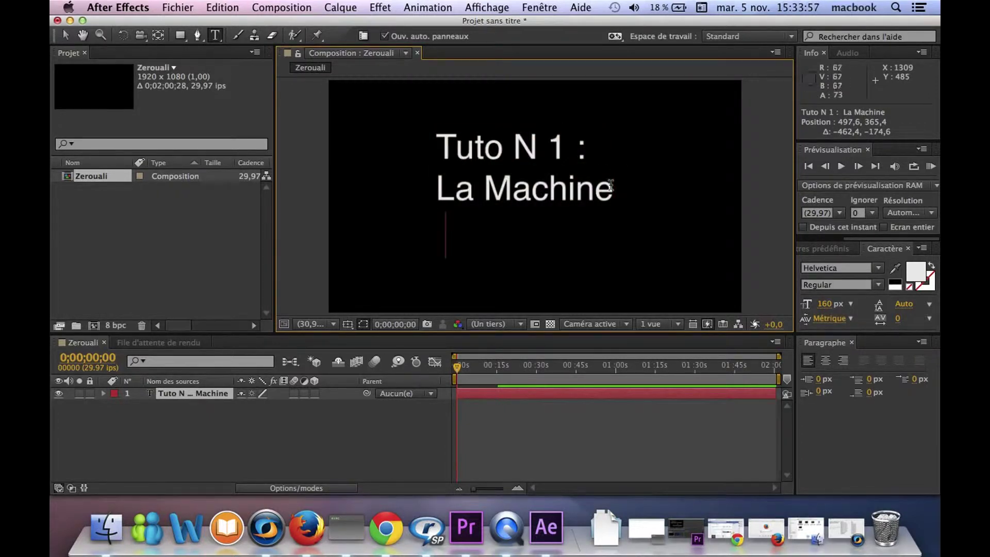
key(BackSpace)
key(BackSpace)
key(BackSpace)
key(BackSpace)
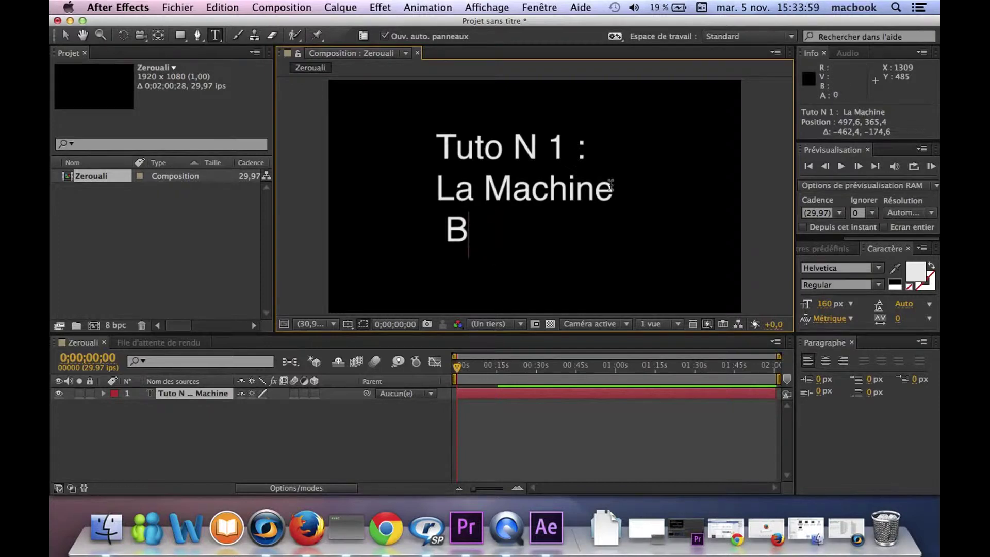
- Delete everything after the first line of the title, keeping only "Tuto N 1 :"
key(BackSpace)
key(BackSpace)
key(BackSpace)
key(BackSpace)
key(BackSpace)
key(BackSpace)
key(BackSpace)
key(BackSpace)
key(BackSpace)
key(BackSpace)
key(BackSpace)
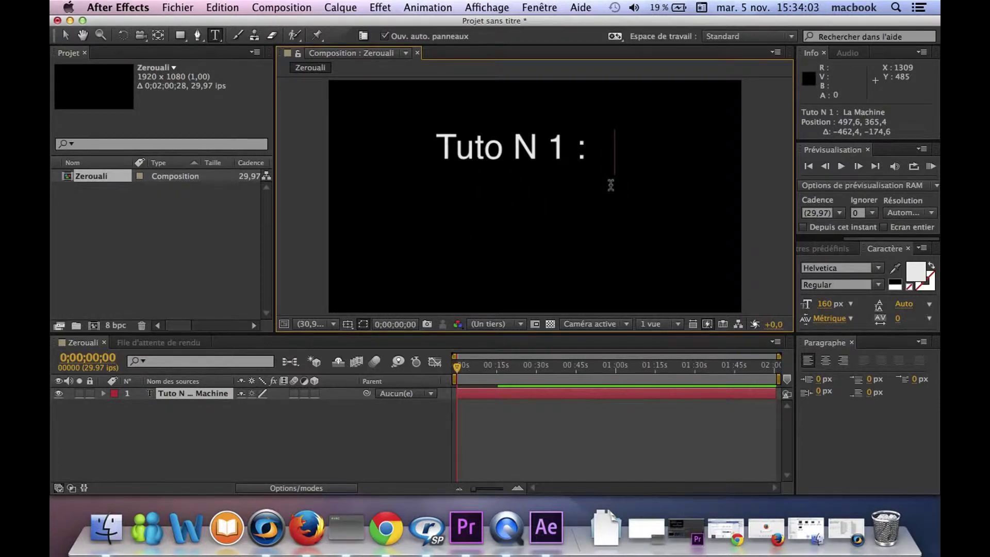
- Move the title text to about position 57,8, 300,7 and add "La Machine" on the same line after "Tuto N 1 :"
drag(598, 256, 502, 244)
text(n)
key(BackSpace)
key(BackSpace)
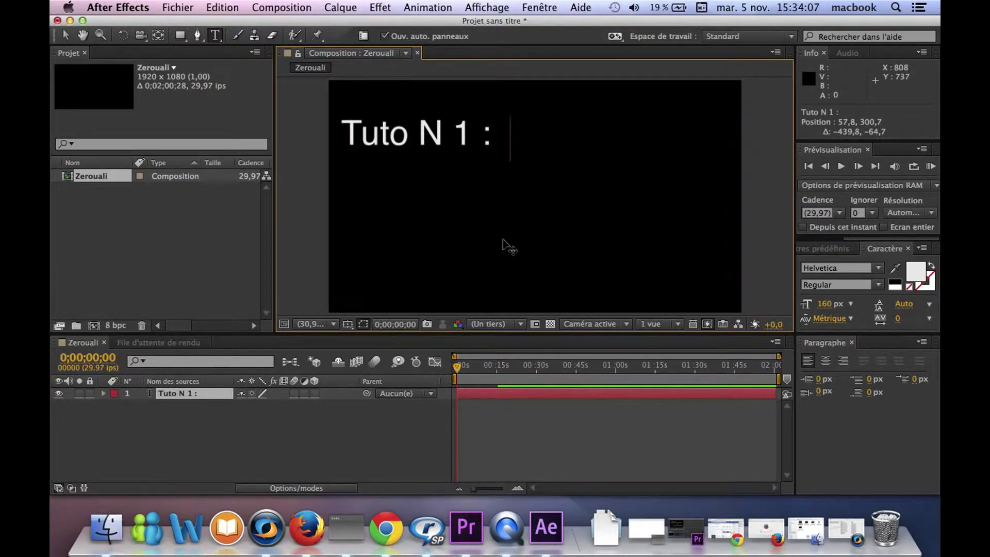
text(La Machine)
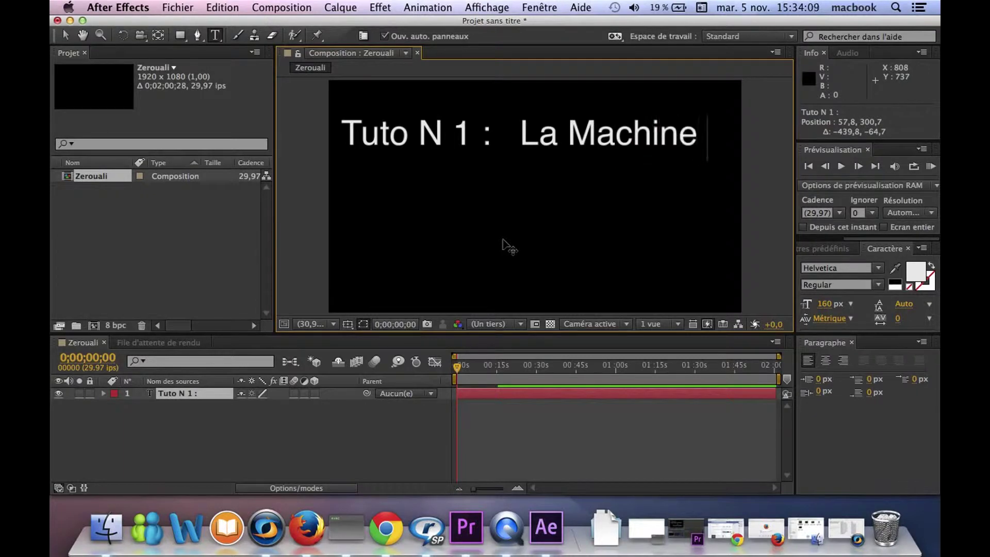
- Add "By" on an indented second line and the author's full name on a third line, finishing the text entry
text( By Z)
key(BackSpace)
key(BackSpace)
key(BackSpace)
key(BackSpace)
text(V)
key(BackSpace)
text(By   )
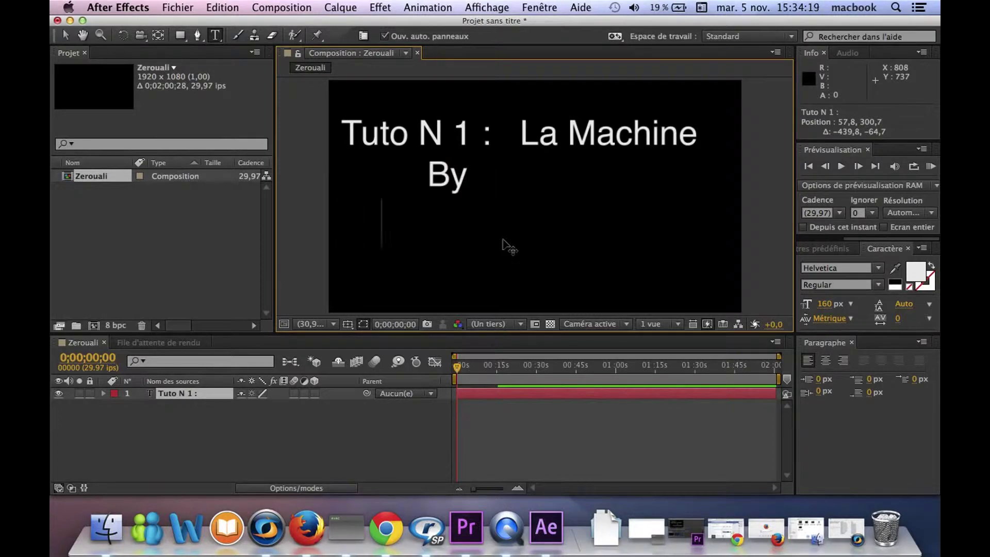
text(Zerouali Mustapha)
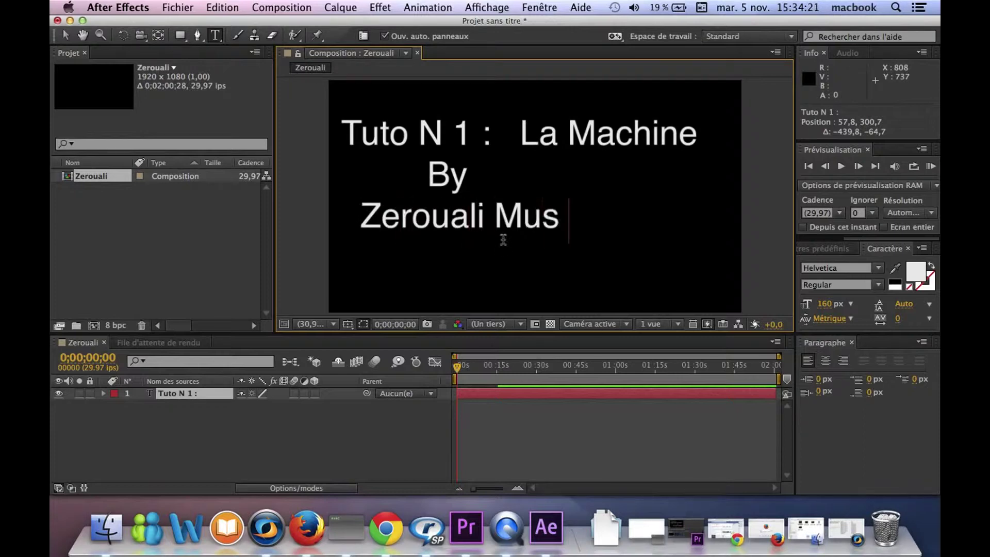
click(364, 446)
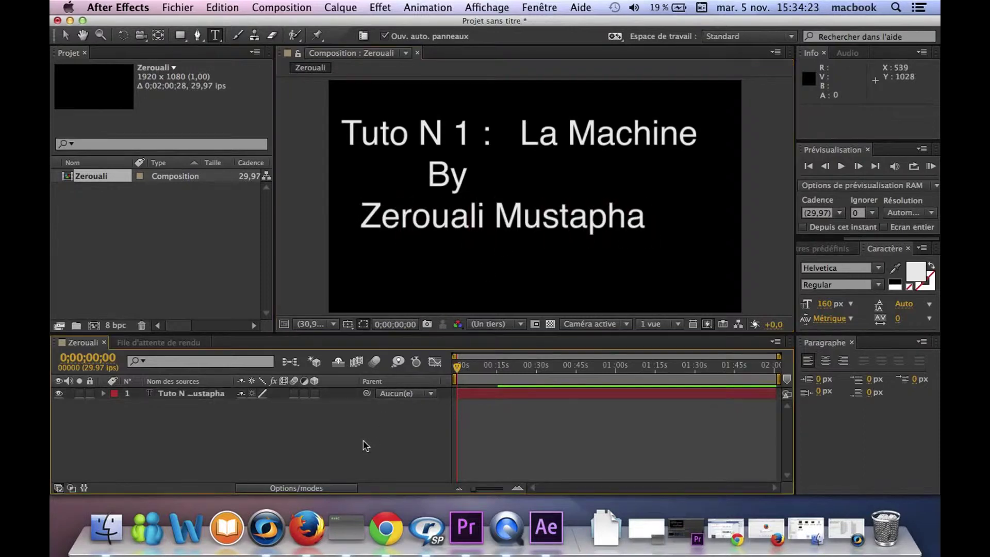
- Find the Machine preset under Text > Animate In, apply it to the title layer and preview the animation
click(194, 394)
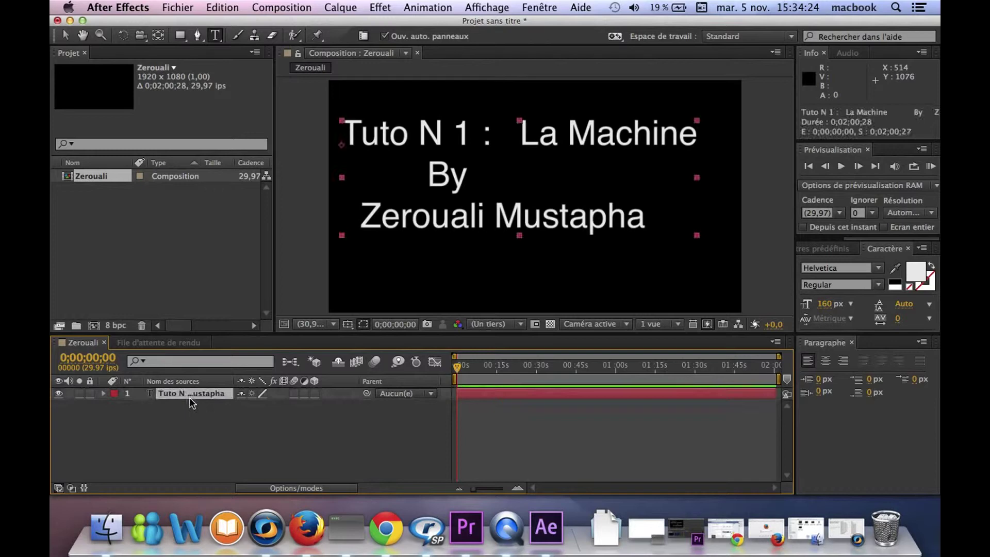
click(829, 249)
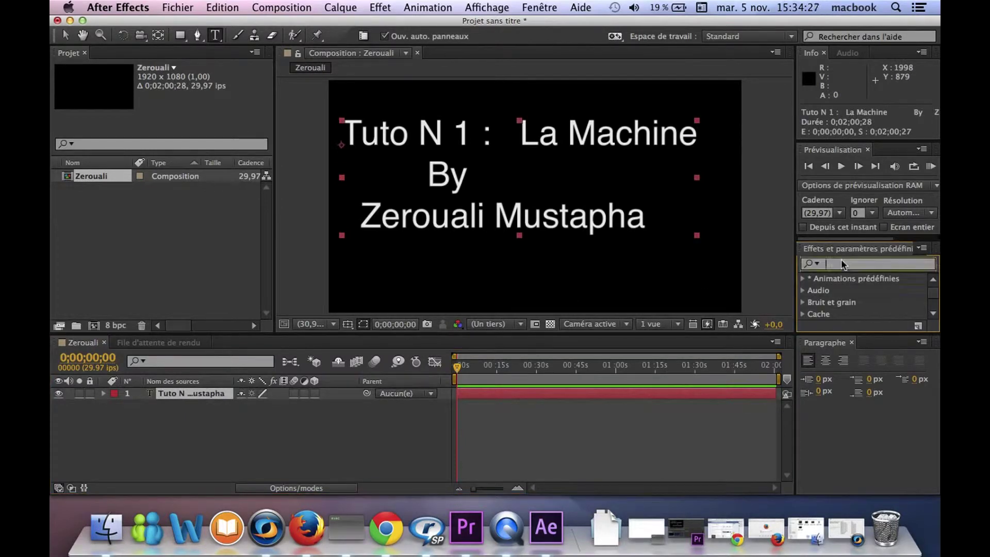
text(Machin)
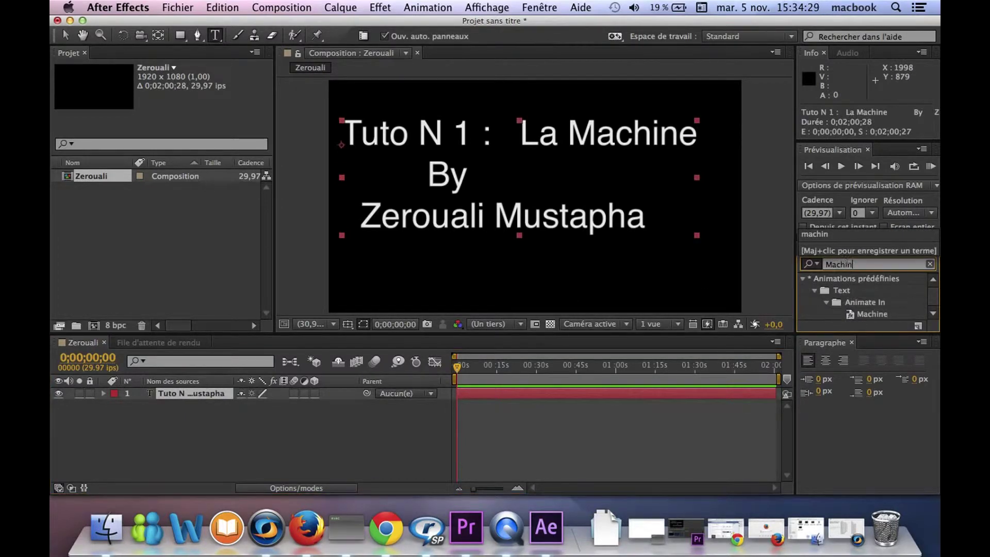
click(932, 315)
click(874, 314)
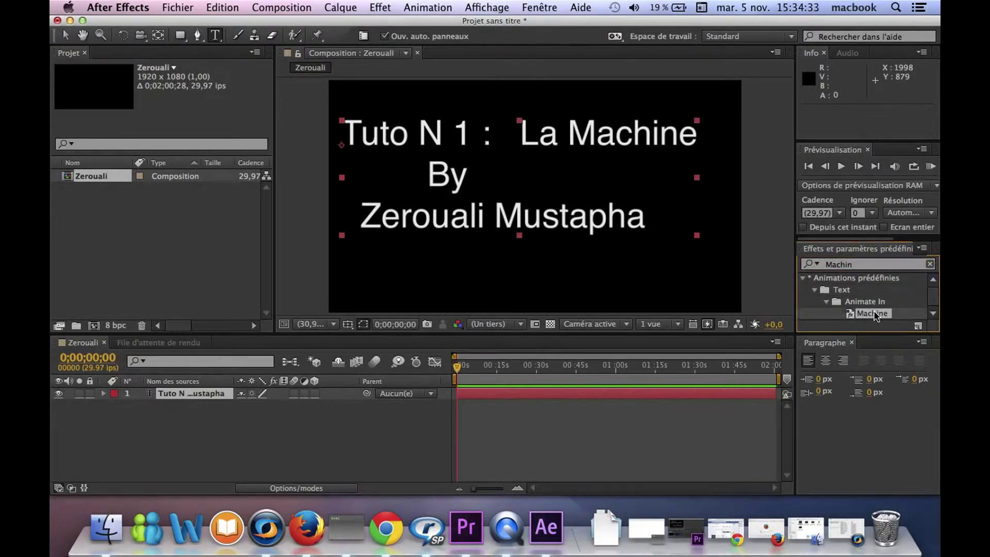
drag(875, 314, 217, 400)
key(space)
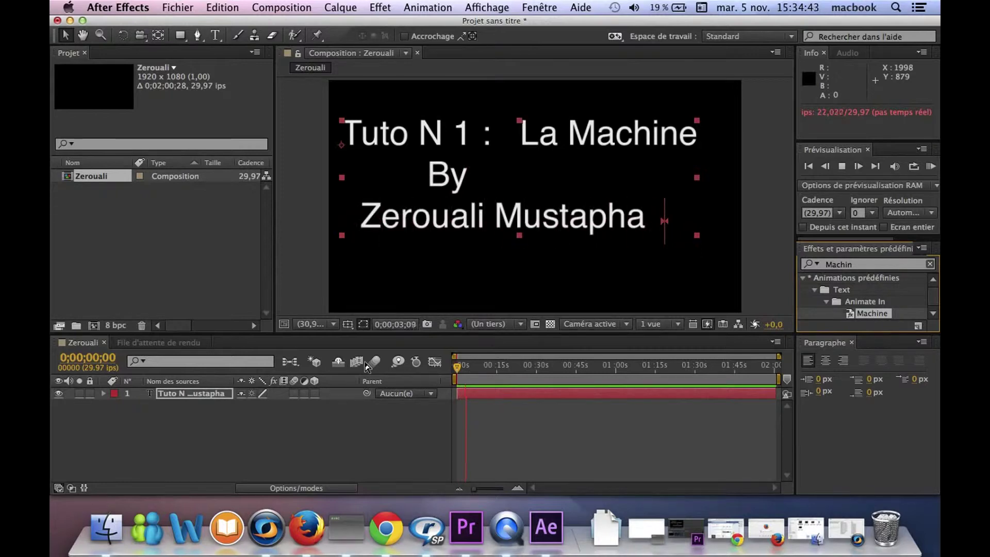
key(space)
click(325, 435)
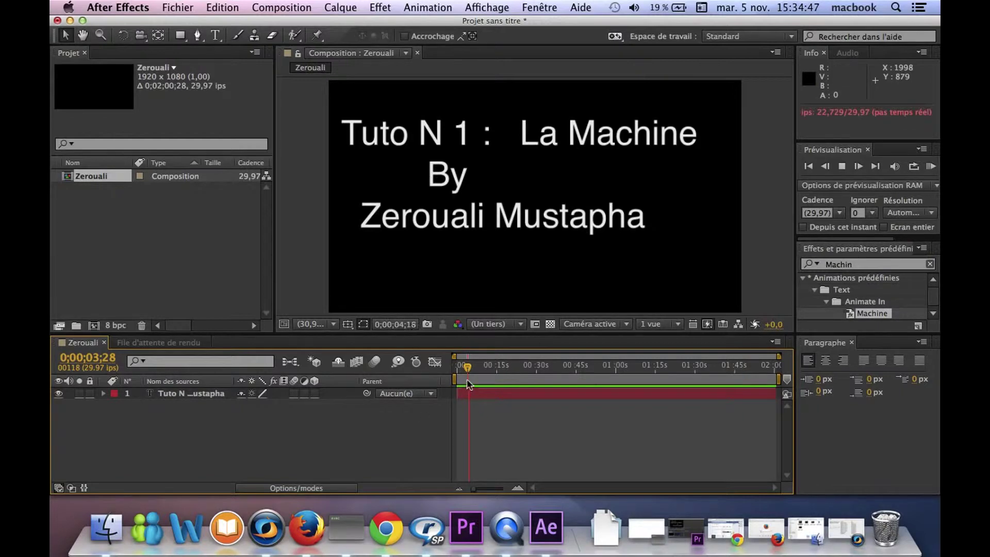
- Shorten the work area to end at 0;00;04;29 and play the animation from the start up to 0;00;02;20
drag(775, 384, 473, 372)
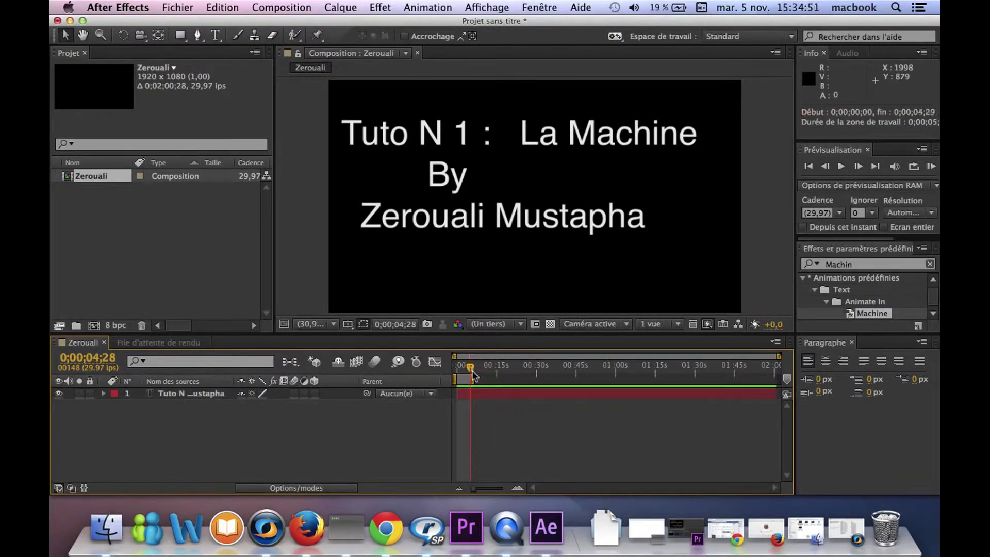
drag(781, 356, 436, 365)
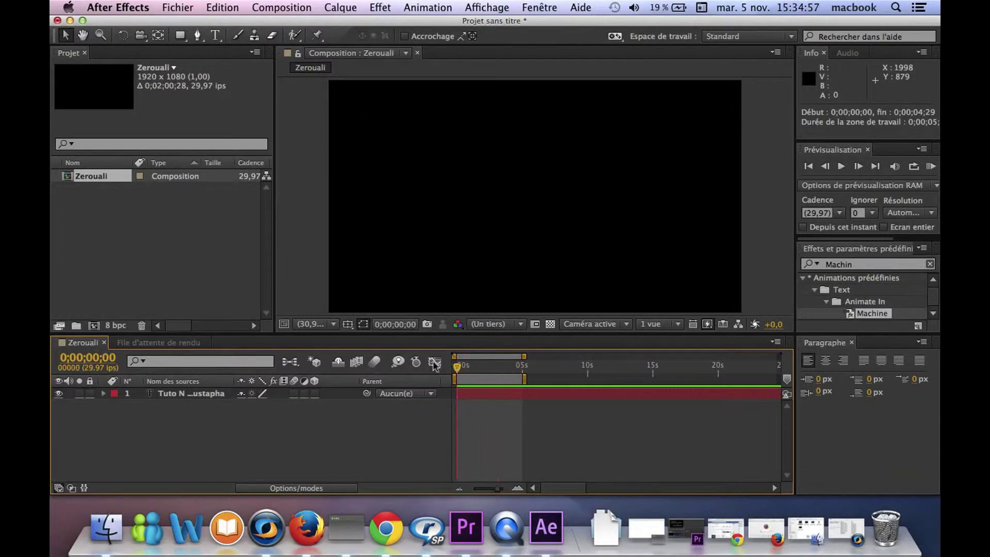
key(space)
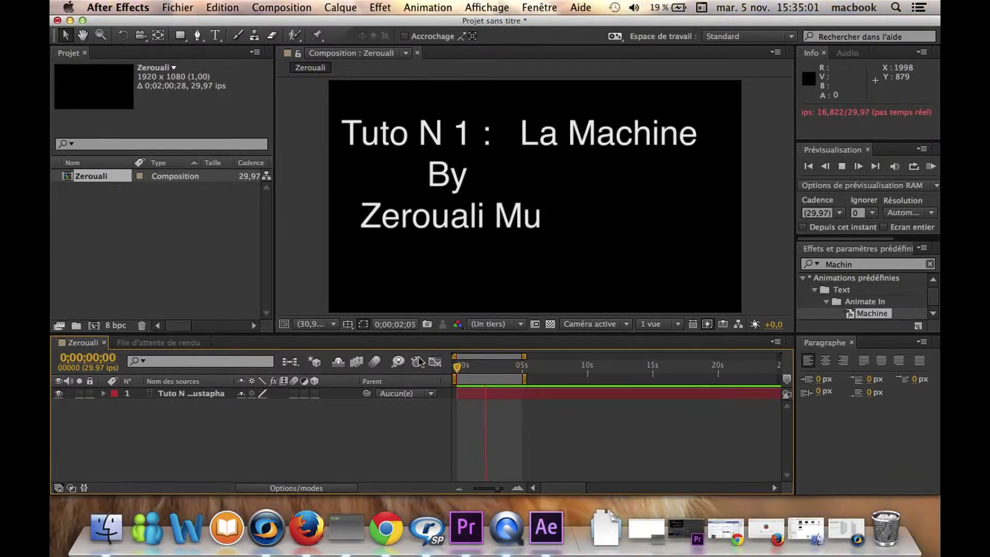
key(space)
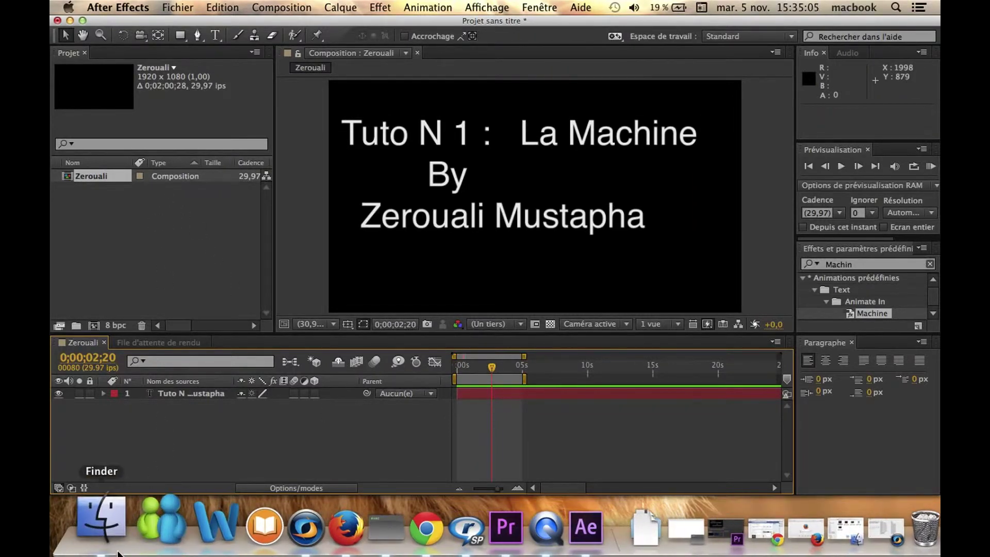
- Switch to Finder, open the Sons Clavier folder in Téléchargements and audition ECRITURE COURTE.m4a and ECRITURE ET ESPACE.m4a
click(104, 526)
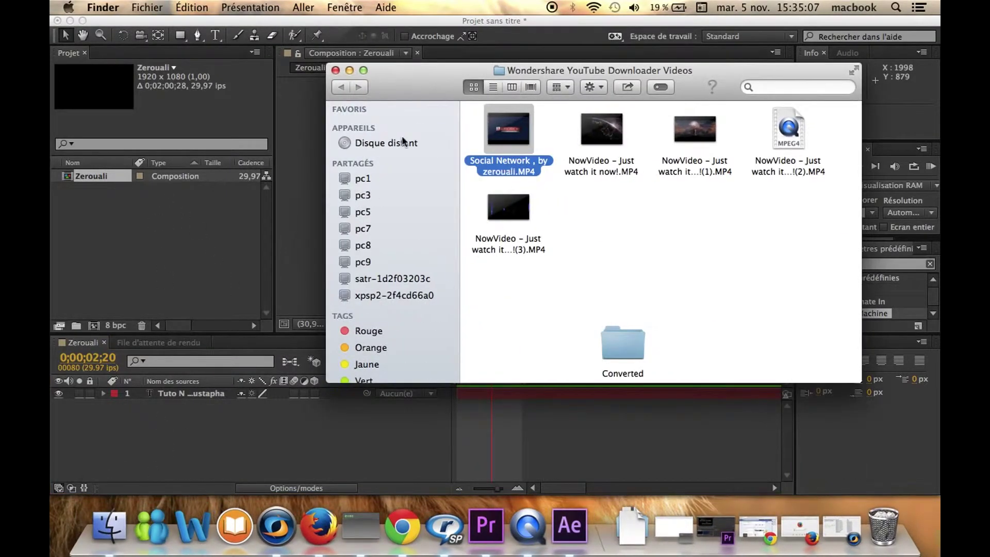
click(302, 8)
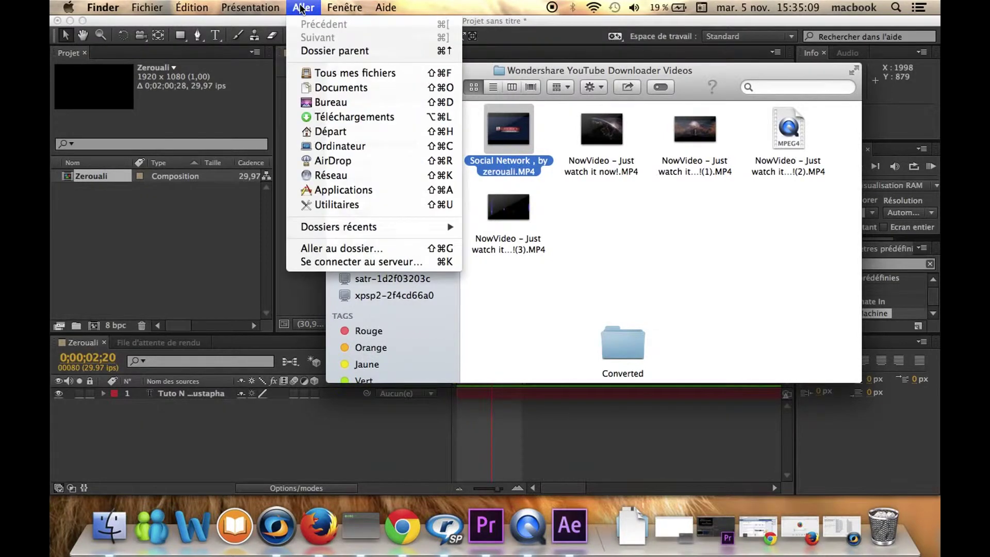
click(339, 118)
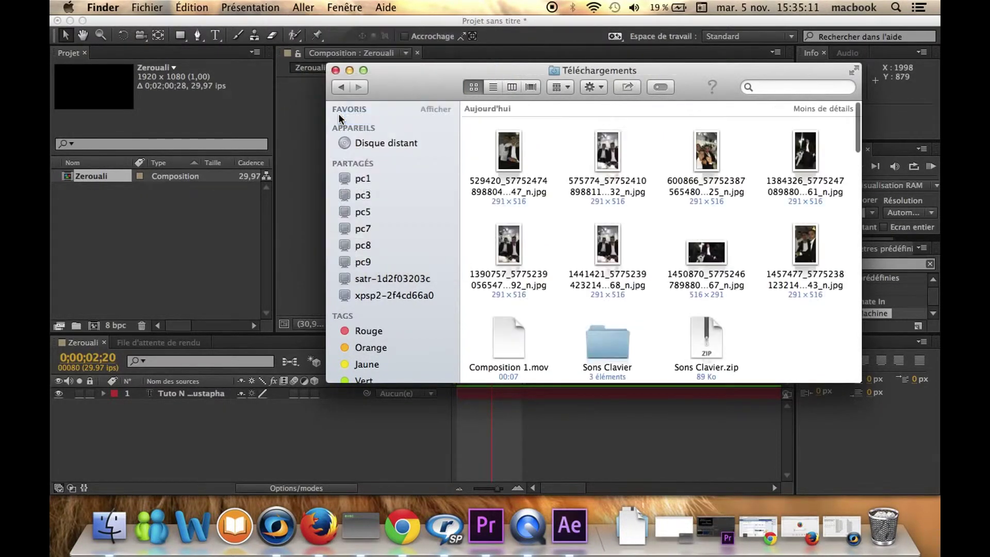
scroll(588, 247, down, 3)
double_click(608, 281)
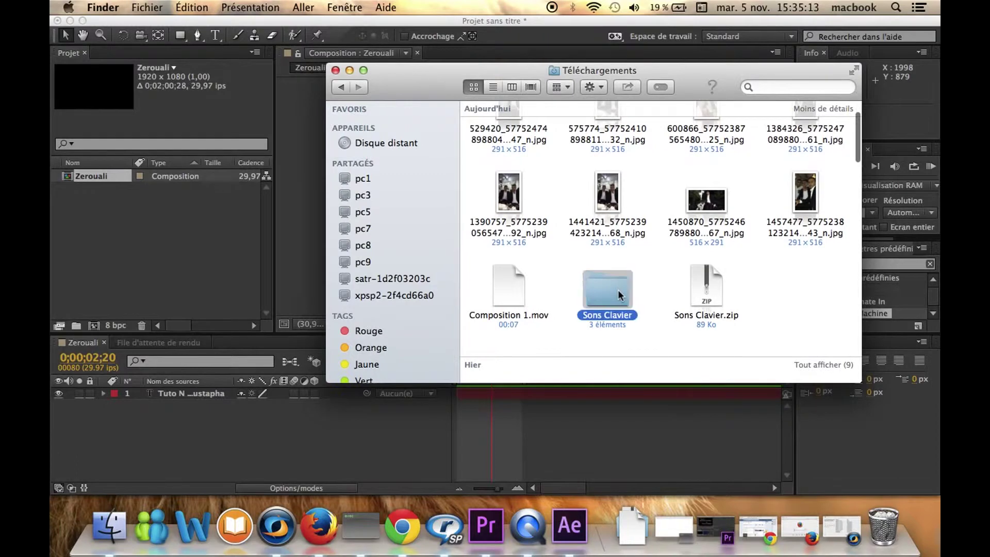
click(509, 130)
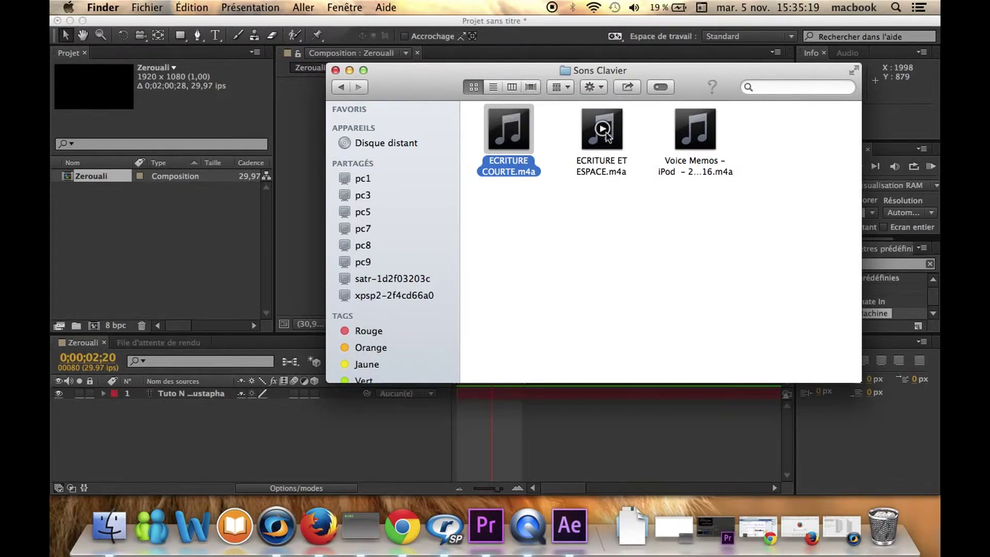
click(604, 130)
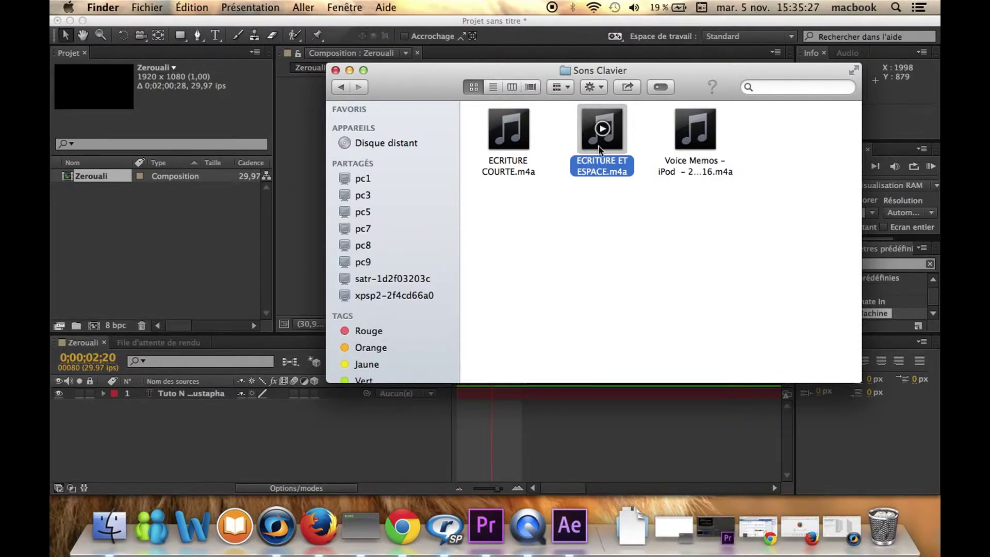
- Import ECRITURE ET ESPACE.m4a into the After Effects project and add it to the composition below the text layer
drag(598, 145, 162, 433)
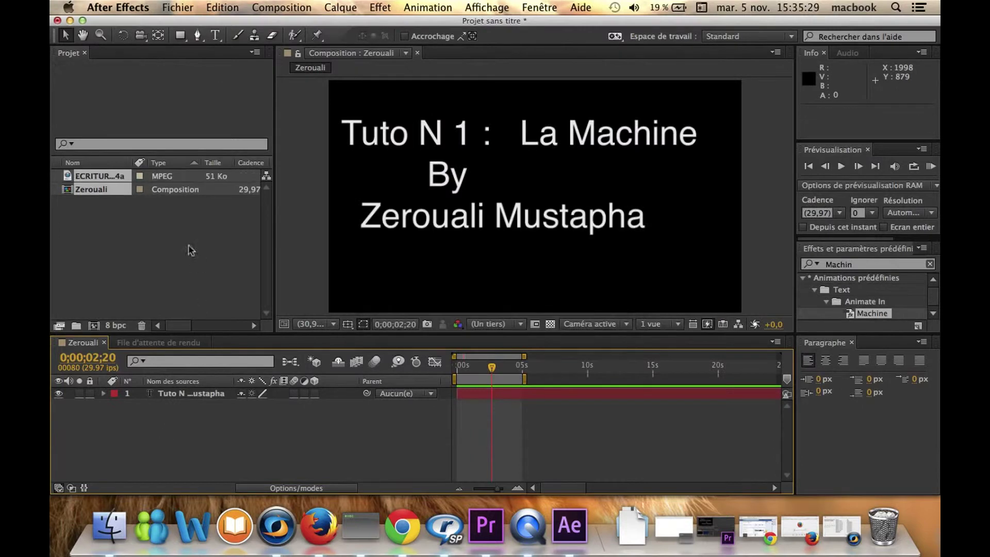
click(103, 240)
click(101, 192)
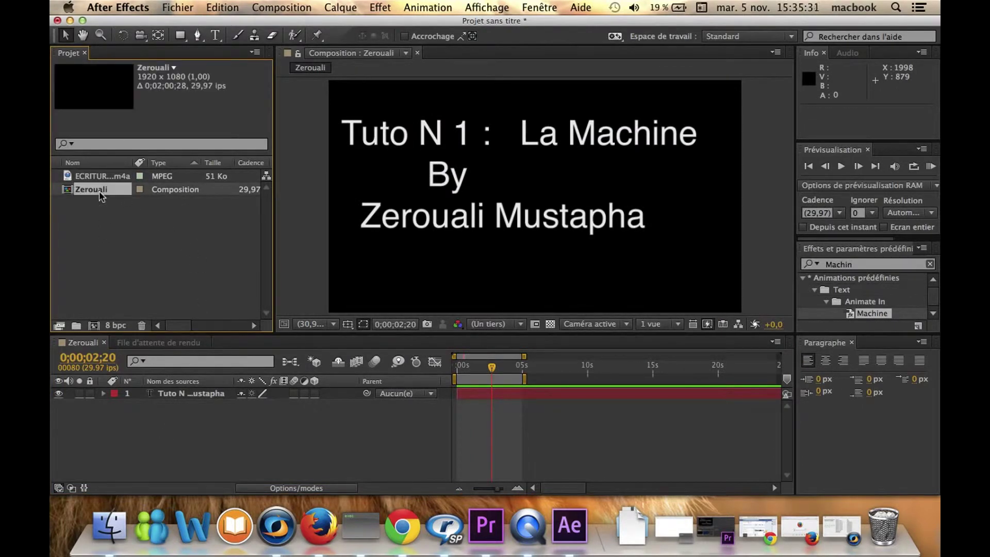
click(103, 177)
drag(127, 388, 128, 423)
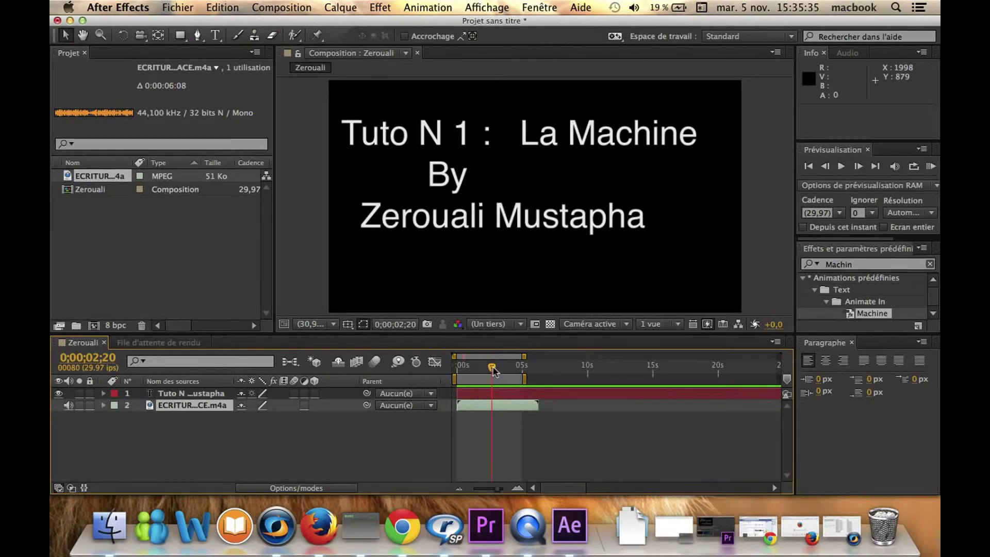
- Play the animation from the start to 0;00;02;20 and trim the end of the audio layer to that frame
drag(492, 368, 438, 365)
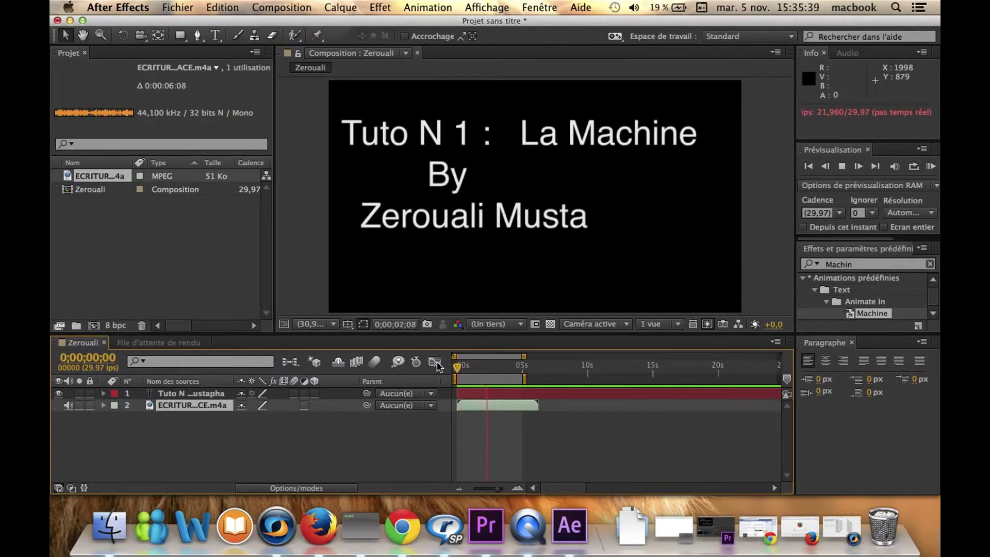
key(space)
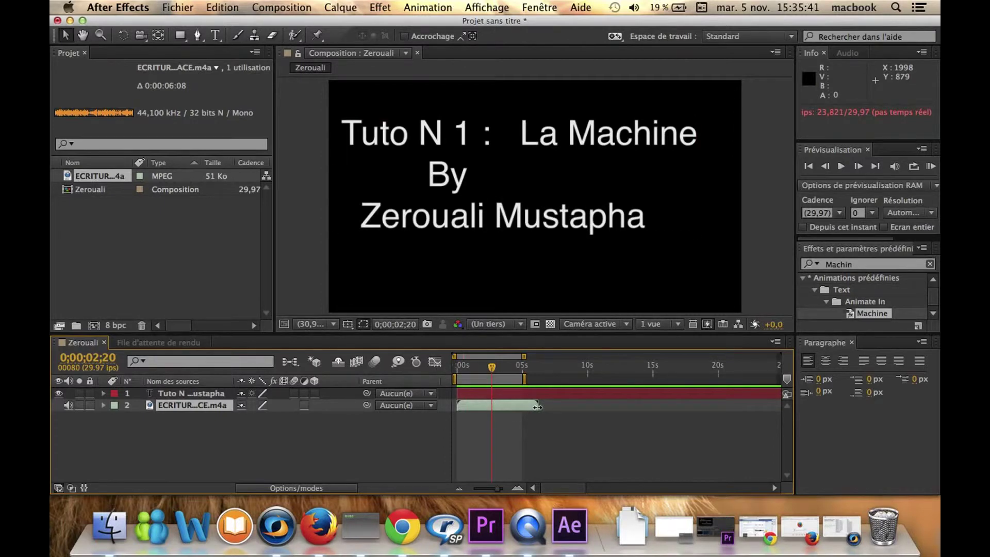
drag(537, 406, 500, 407)
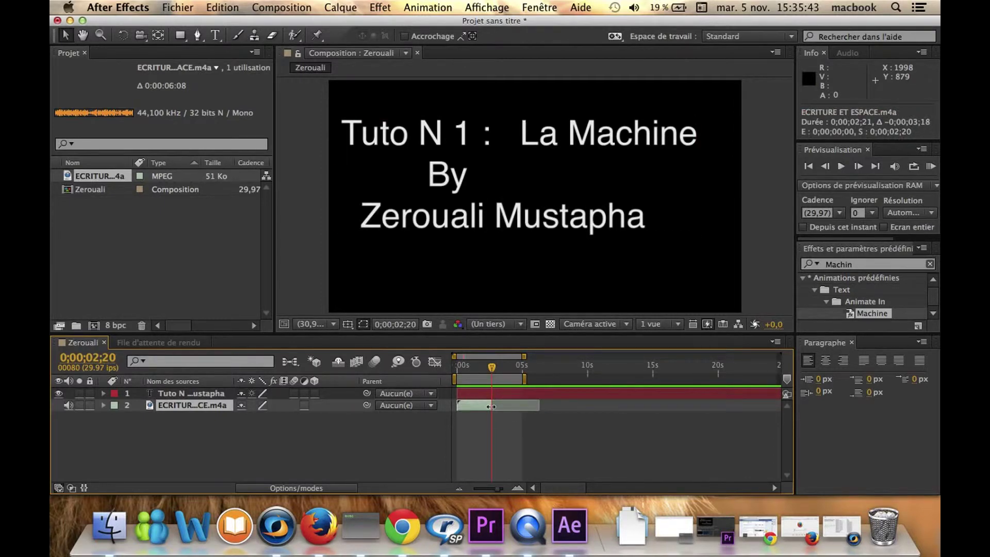
click(364, 450)
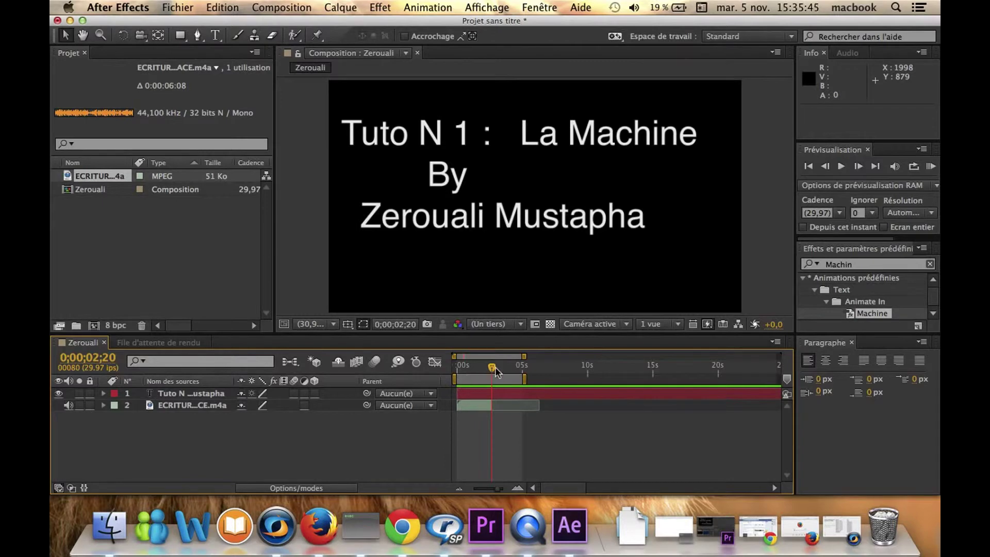
- Replay the animation with its typing sound from the start and check the render queue before returning to the composition's timeline
drag(495, 371, 418, 370)
key(space)
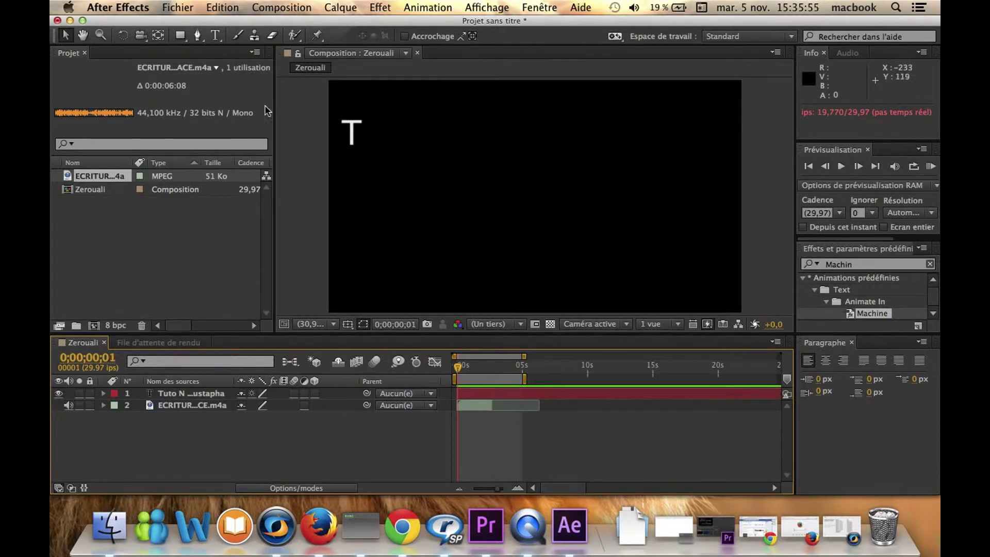
click(136, 344)
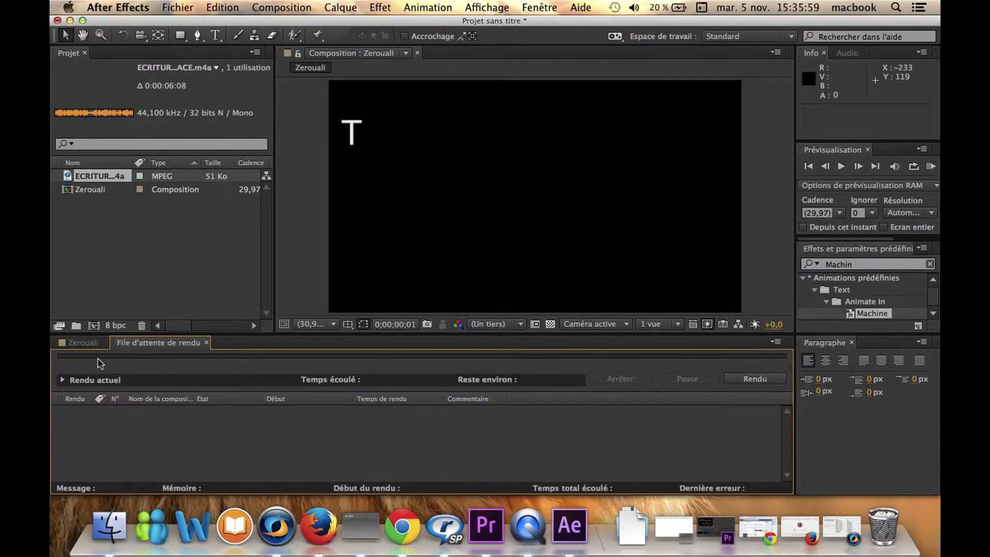
click(80, 344)
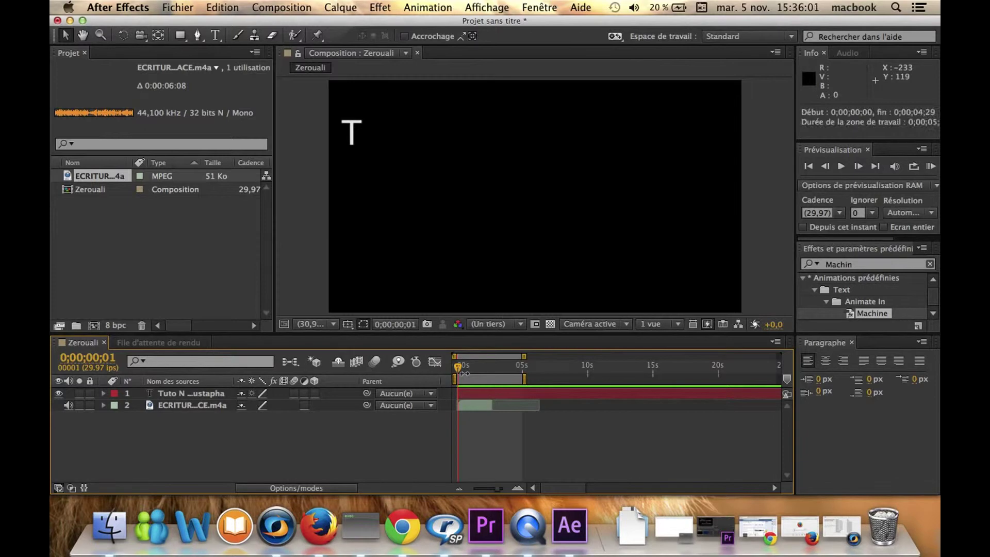
- Return the playhead to the composition's first frame, bring the composition up in the render queue and start rendering it to its QuickTime file
click(470, 367)
drag(466, 370, 431, 367)
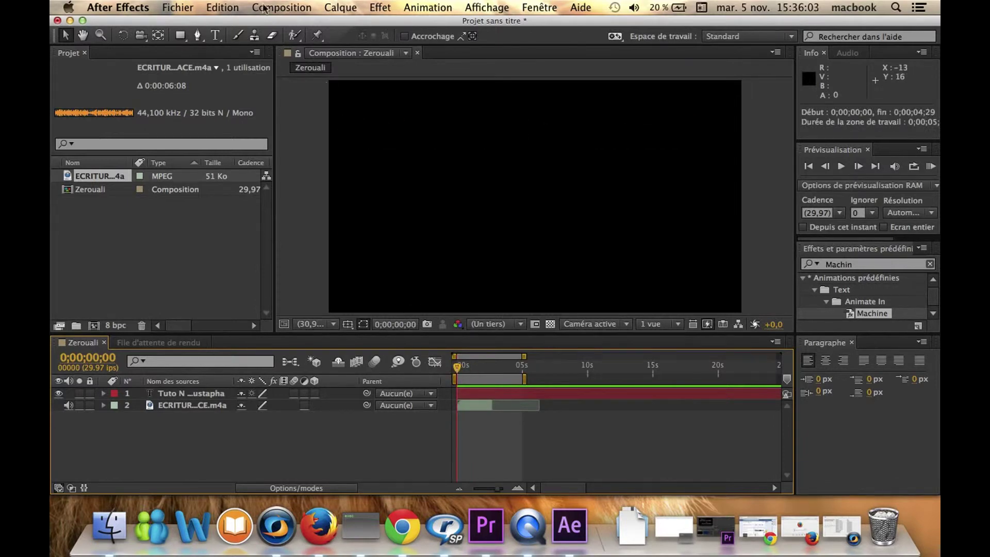
click(229, 9)
mouse_move(267, 8)
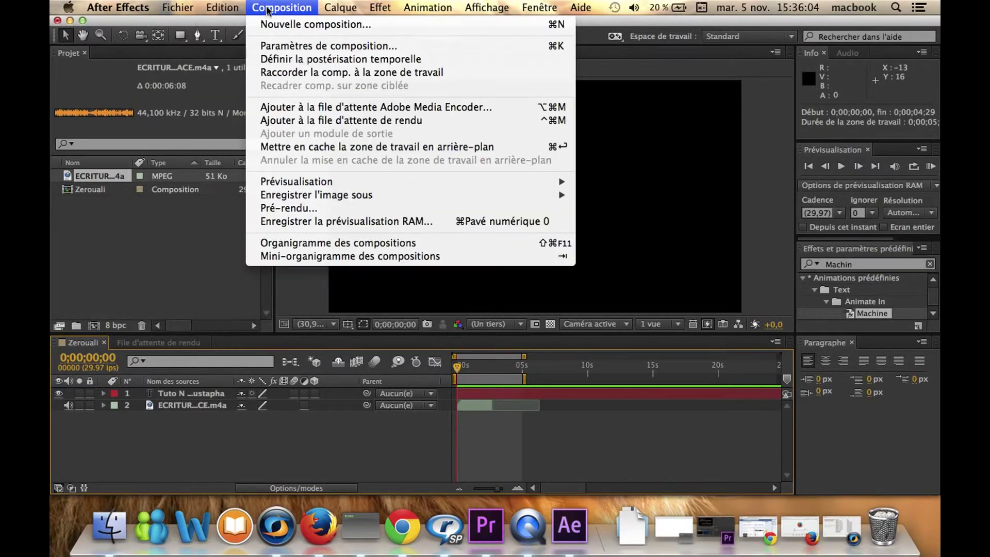
click(288, 208)
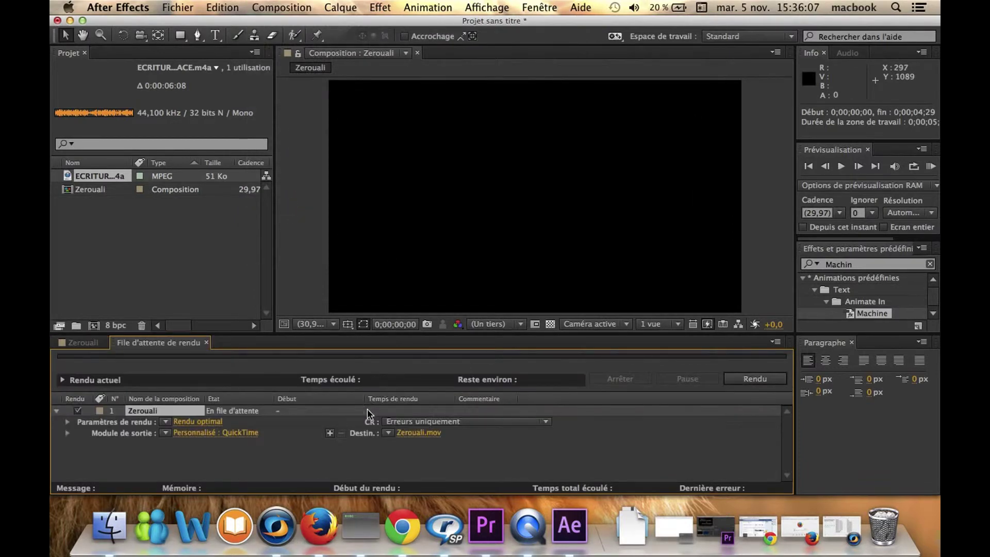
click(744, 381)
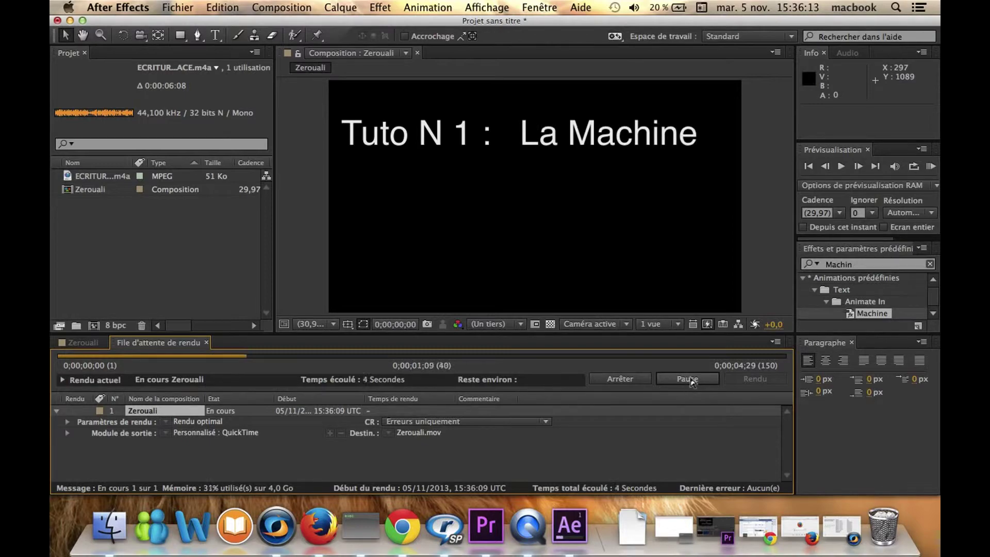
- Pause the render and clear the desktop by minimizing the project window and closing the Sons Clavier folder
key(ctrl+Down)
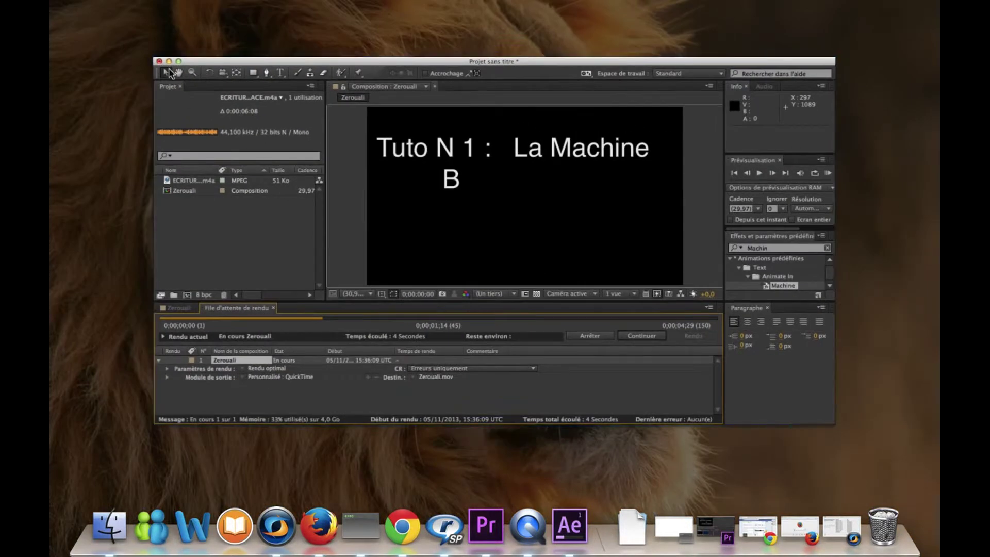
key(ctrl+Down)
click(70, 21)
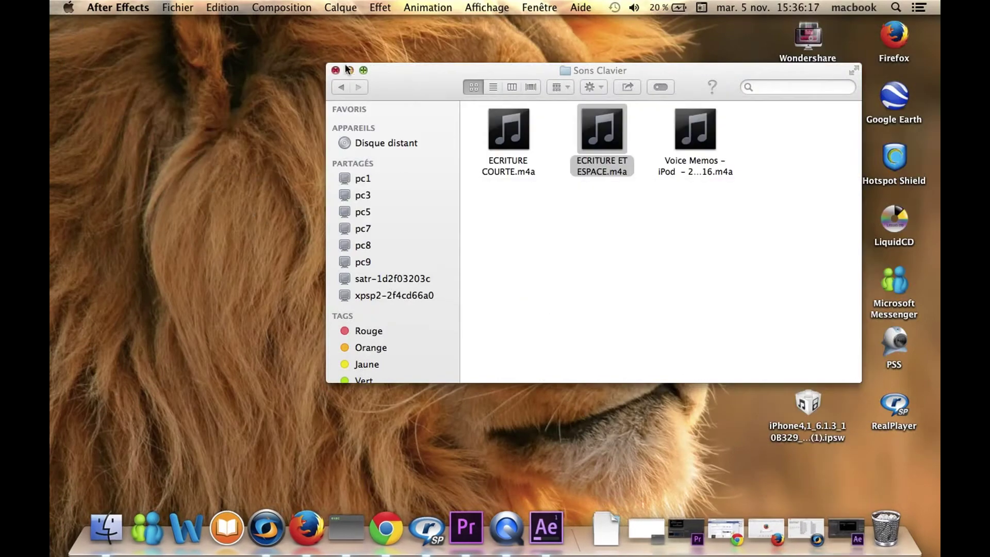
click(237, 210)
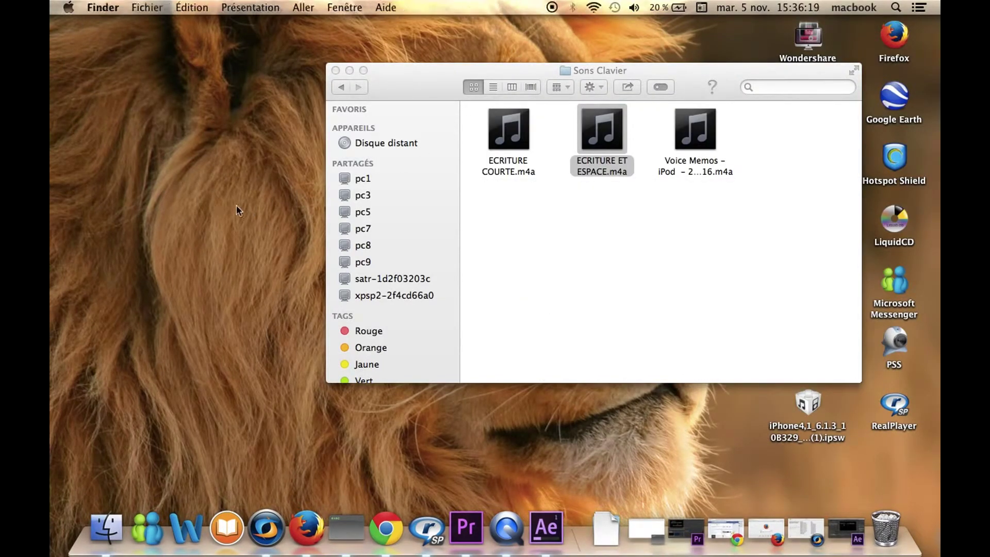
click(335, 70)
- Open the Documents folder in Finder, play Composition 1.mov in RealPlayer, and close the video and the folder
click(315, 9)
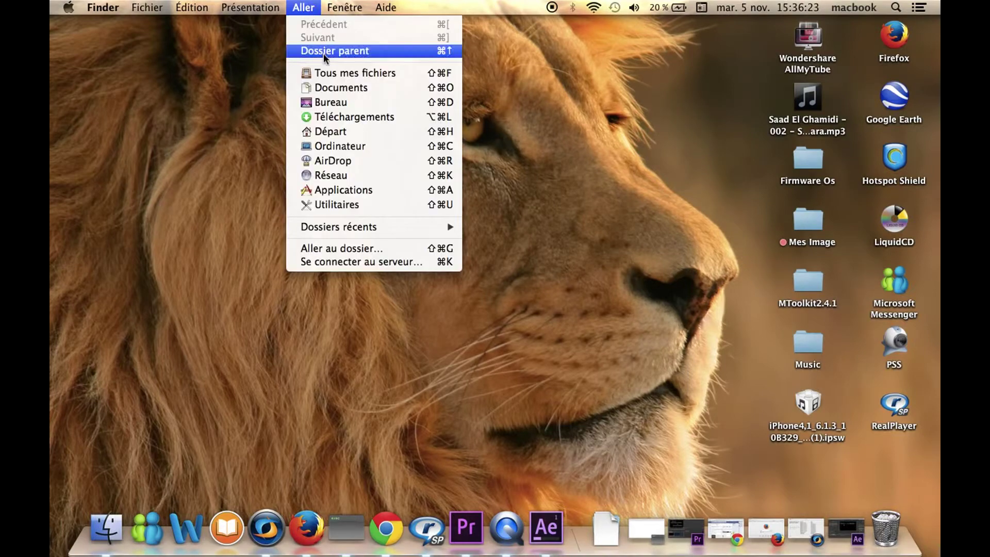
click(345, 88)
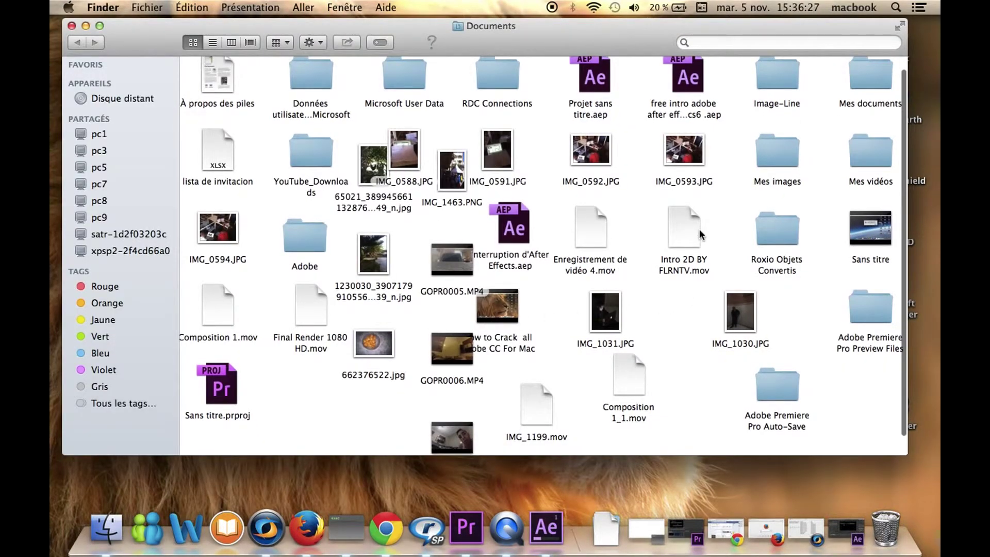
right_click(701, 235)
key(Escape)
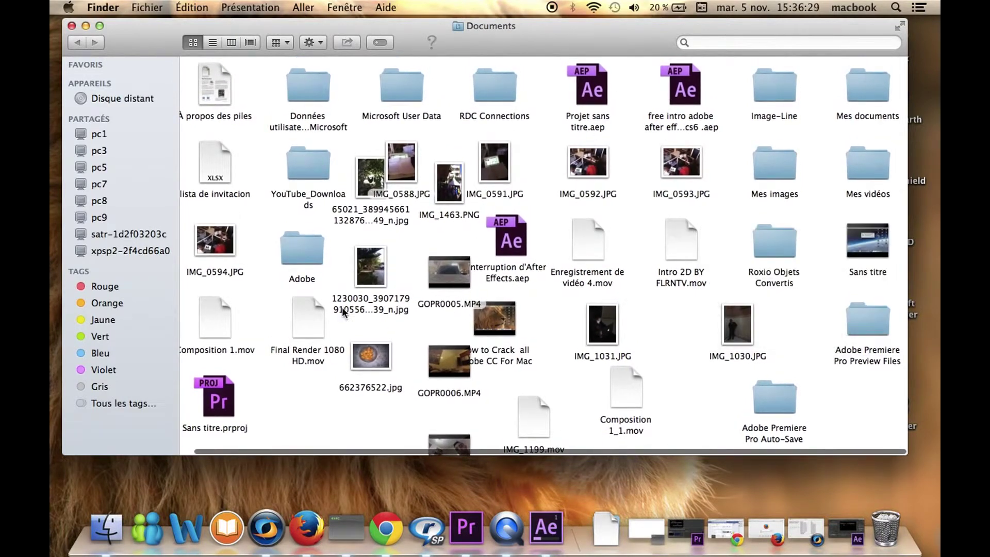
double_click(212, 333)
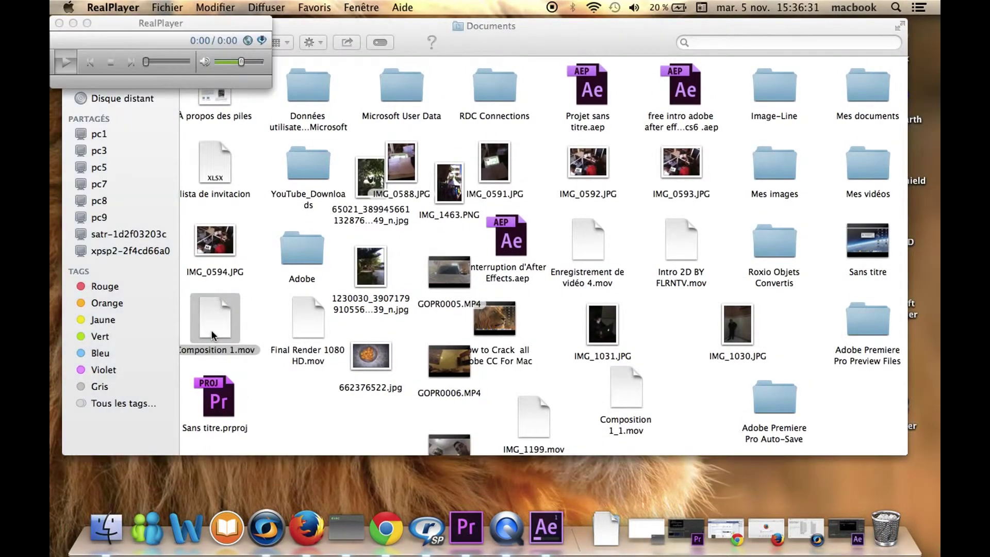
key(space)
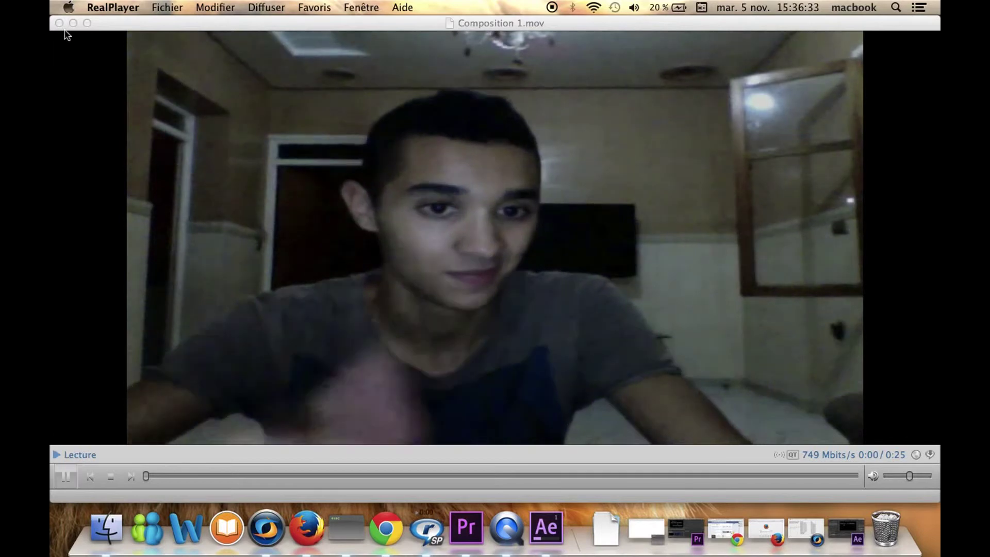
click(60, 22)
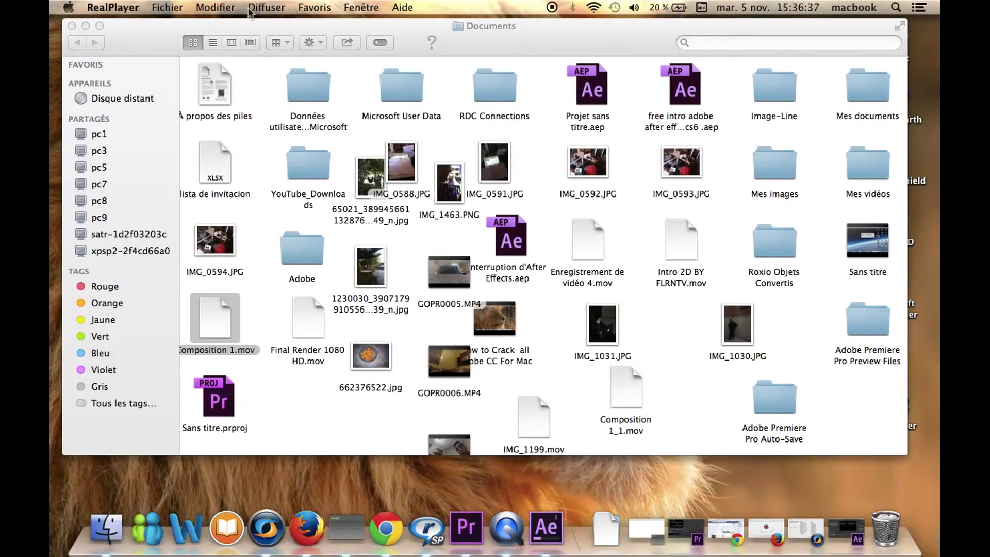
click(72, 26)
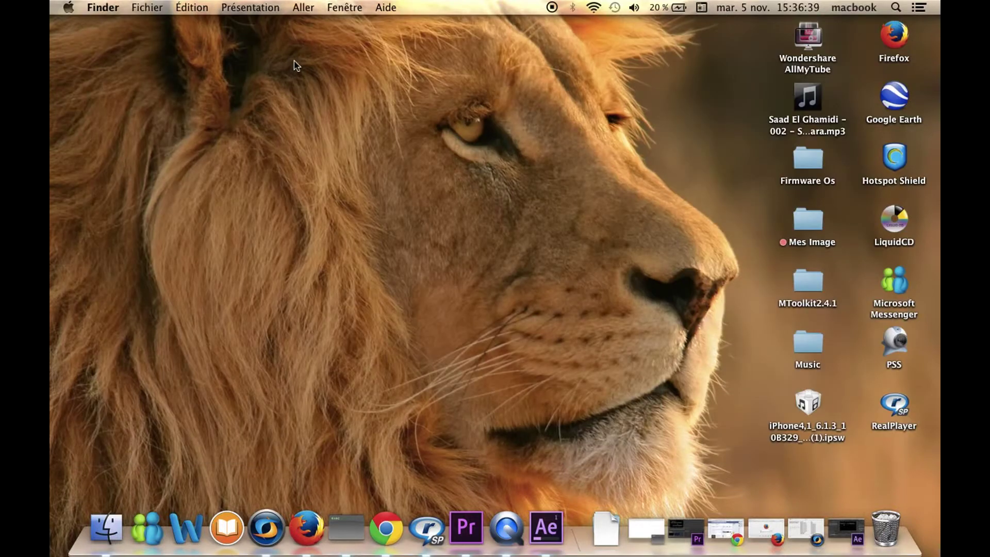
- Open the Téléchargements folder in Finder, play its Composition 1.mov in RealPlayer, and close the video and the folder
click(304, 7)
click(333, 113)
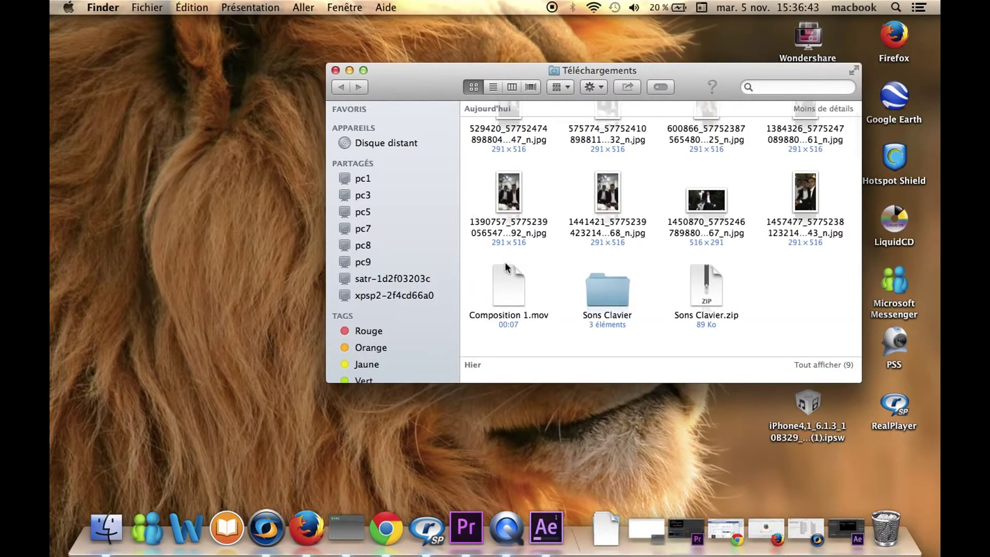
click(503, 288)
double_click(502, 289)
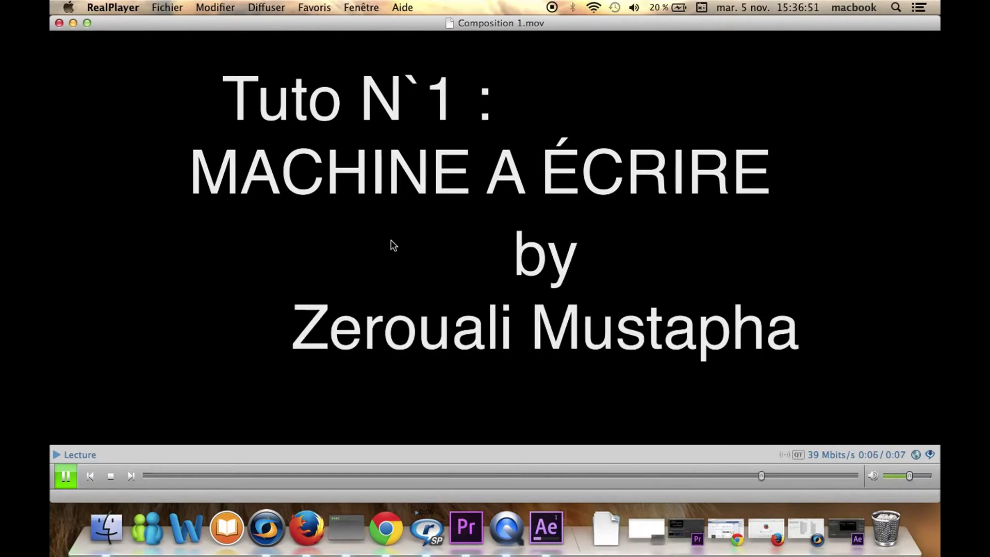
click(59, 23)
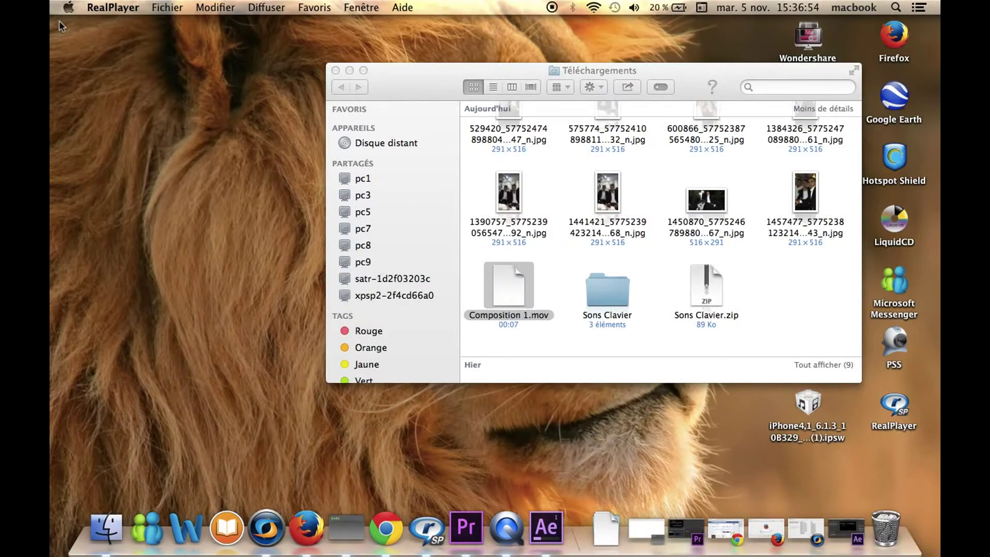
click(335, 70)
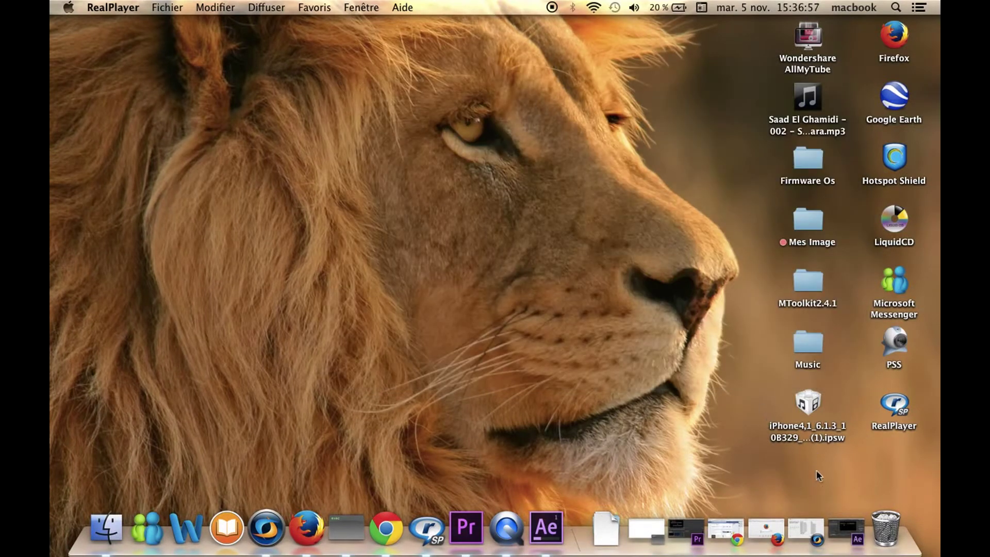
- Switch to Chrome and view the Facebook page and the list of uploaded YouTube videos
click(726, 532)
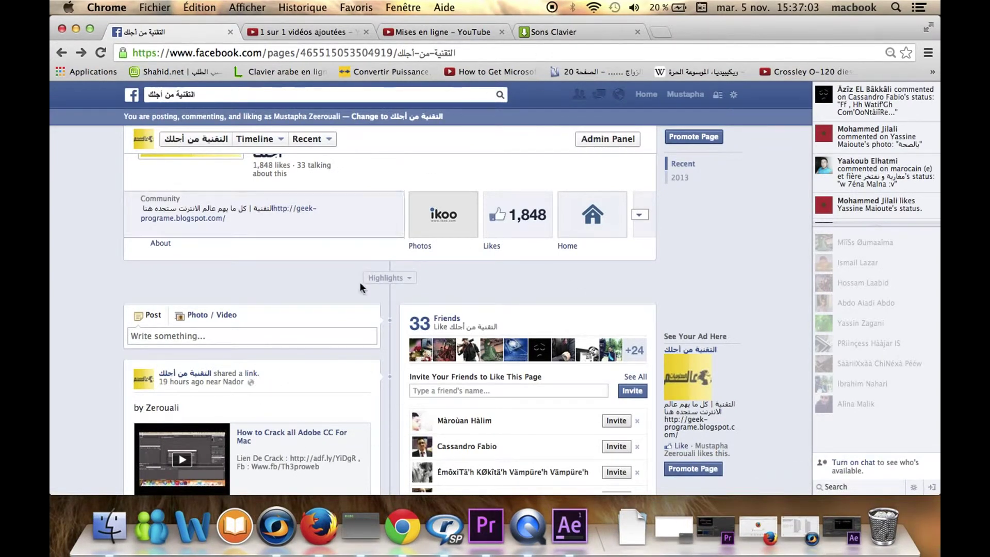
scroll(359, 281, up, 2)
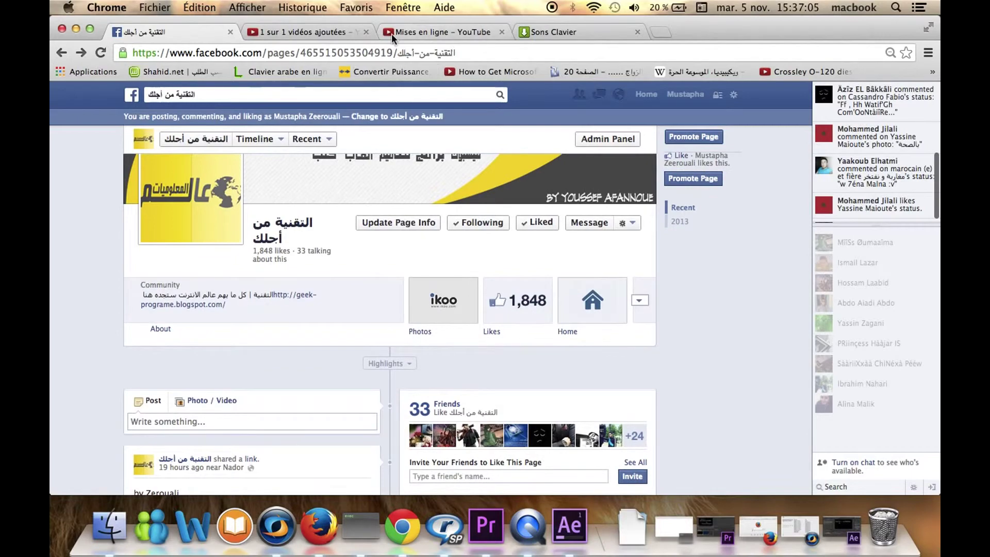
click(404, 32)
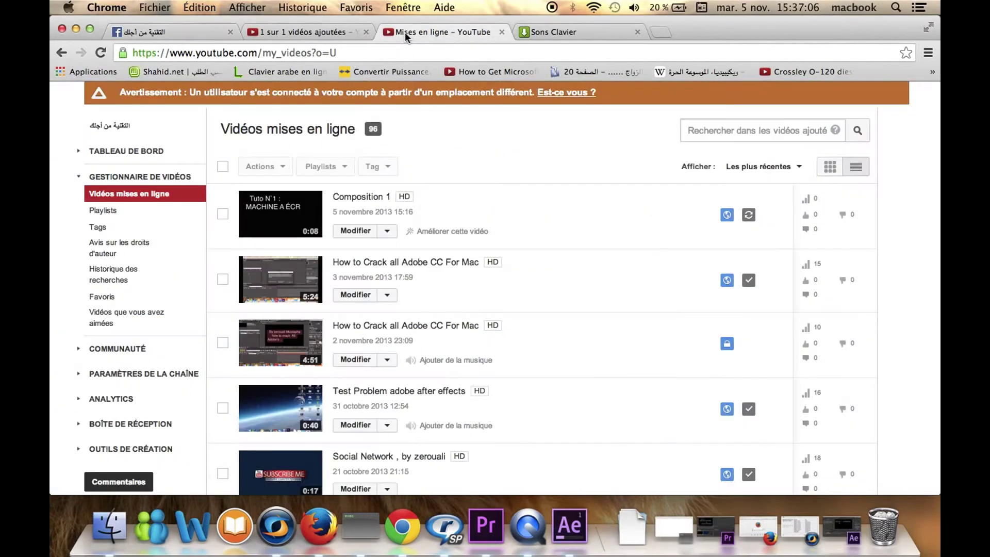
- Open the YouTube channel page from the upload page's account links and look through it
click(318, 30)
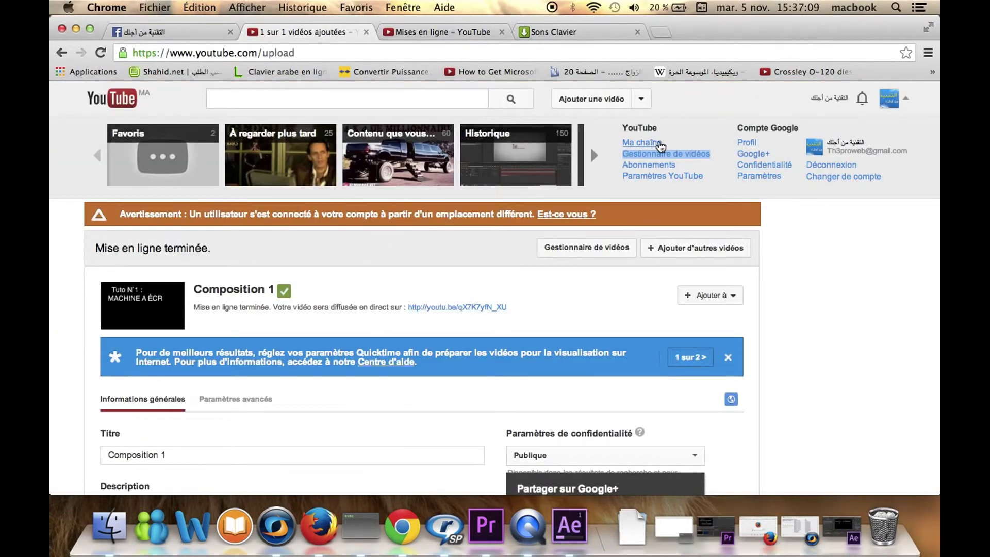
click(651, 144)
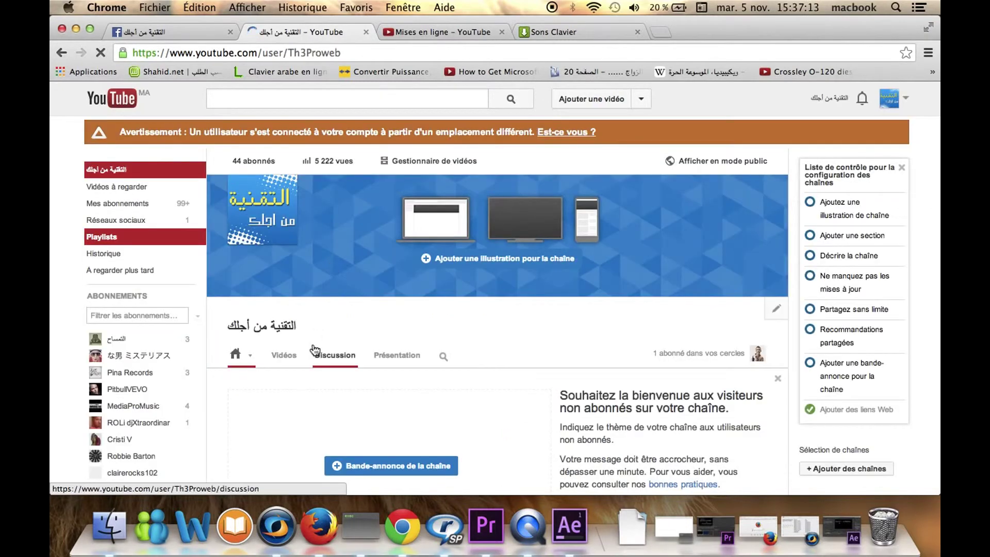
scroll(312, 342, down, 3)
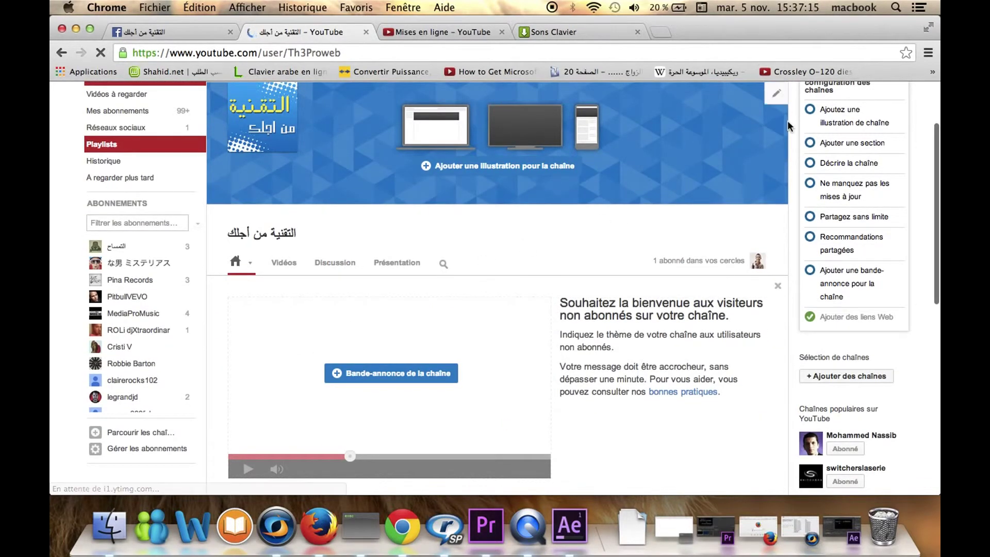
scroll(721, 88, up, 3)
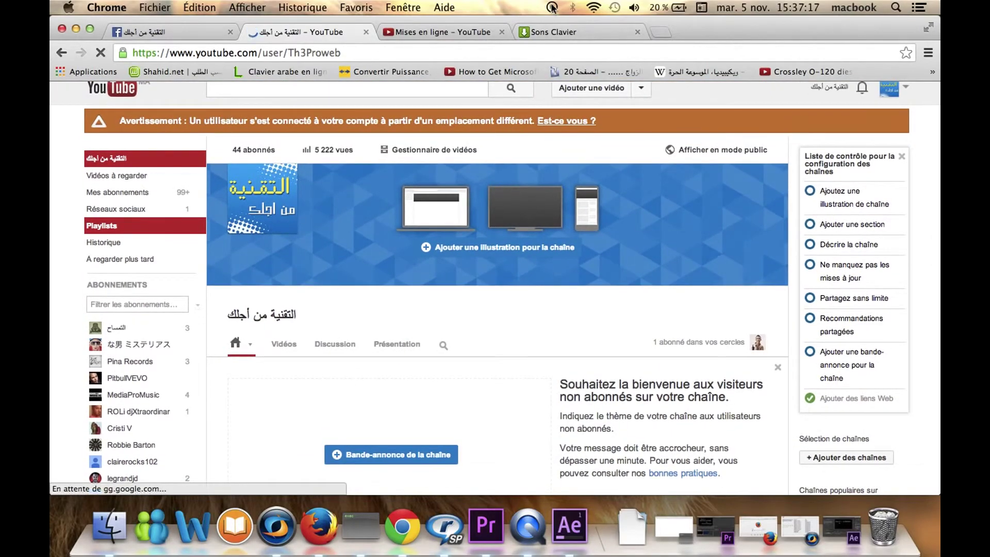